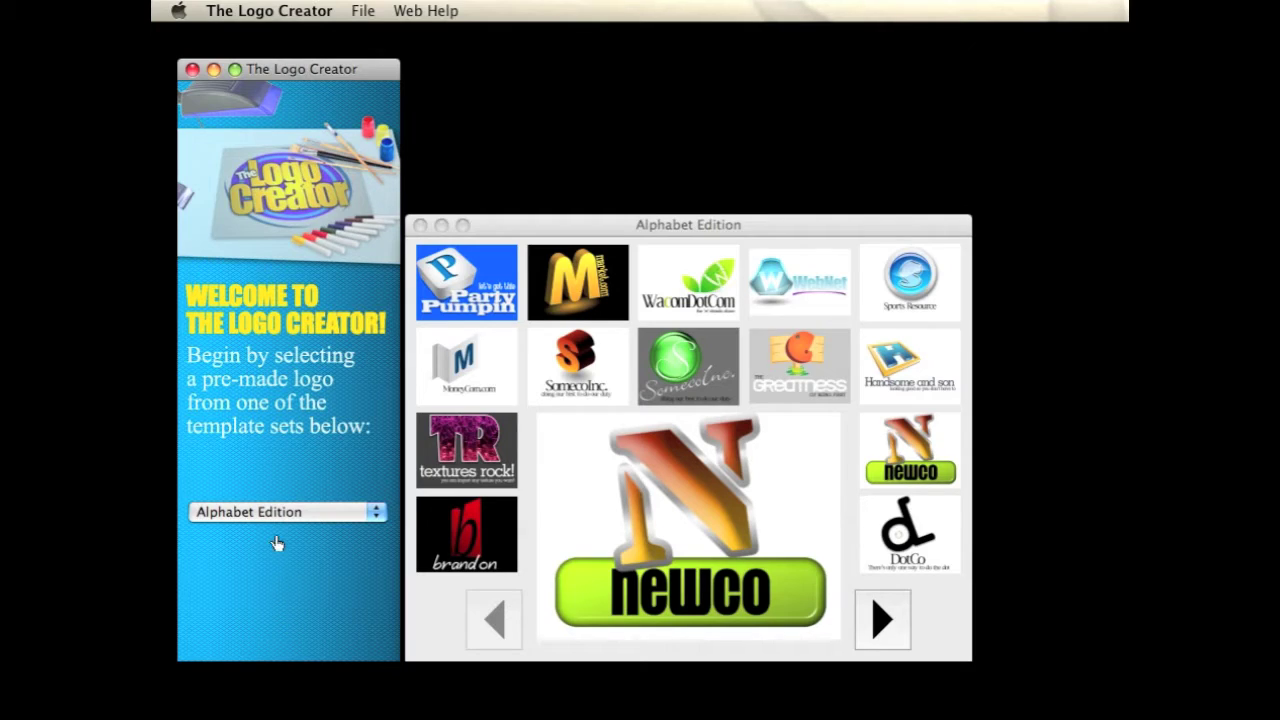
Load the Handsome and son template from the Alphabet Edition template set.
left_click(270, 513)
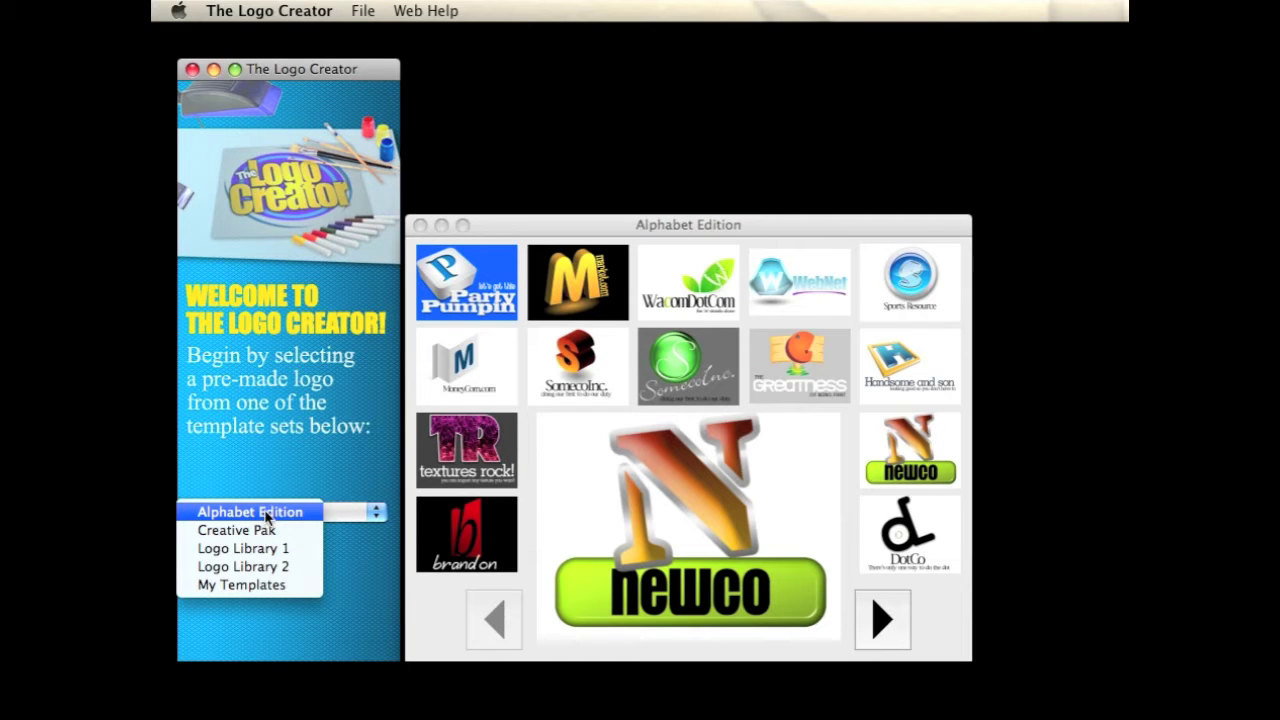
left_click(231, 512)
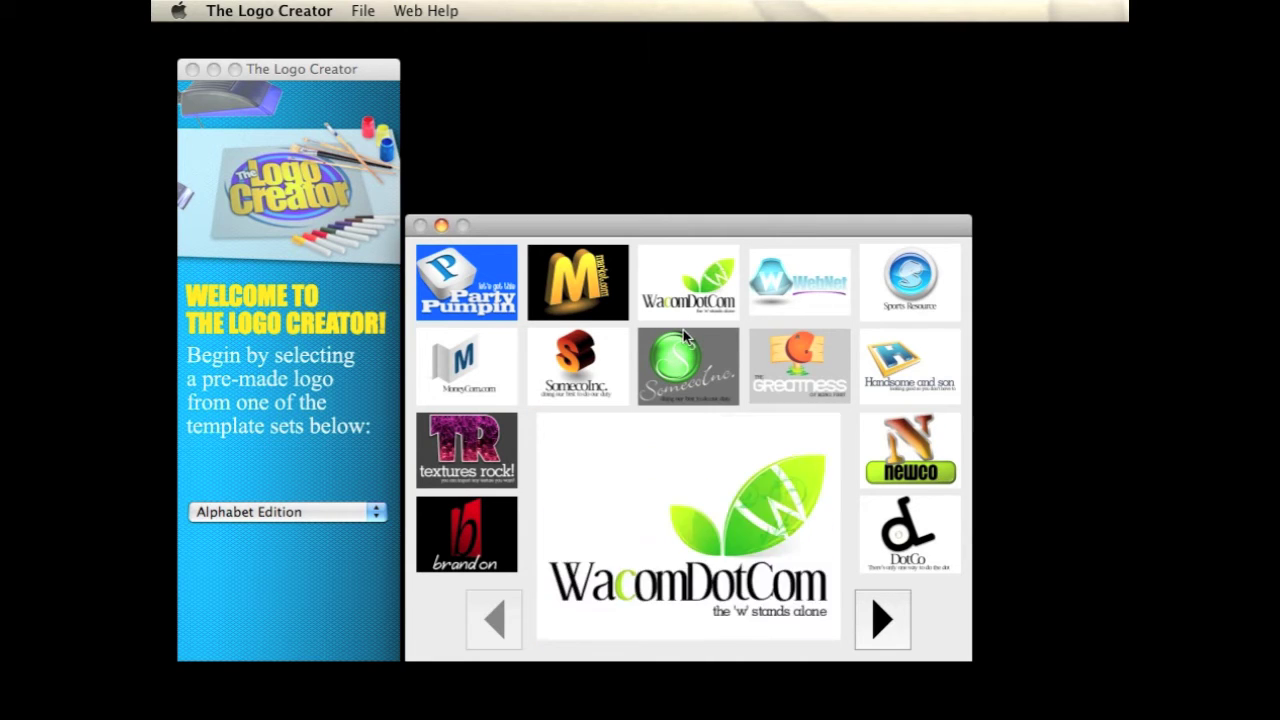
left_click(901, 361)
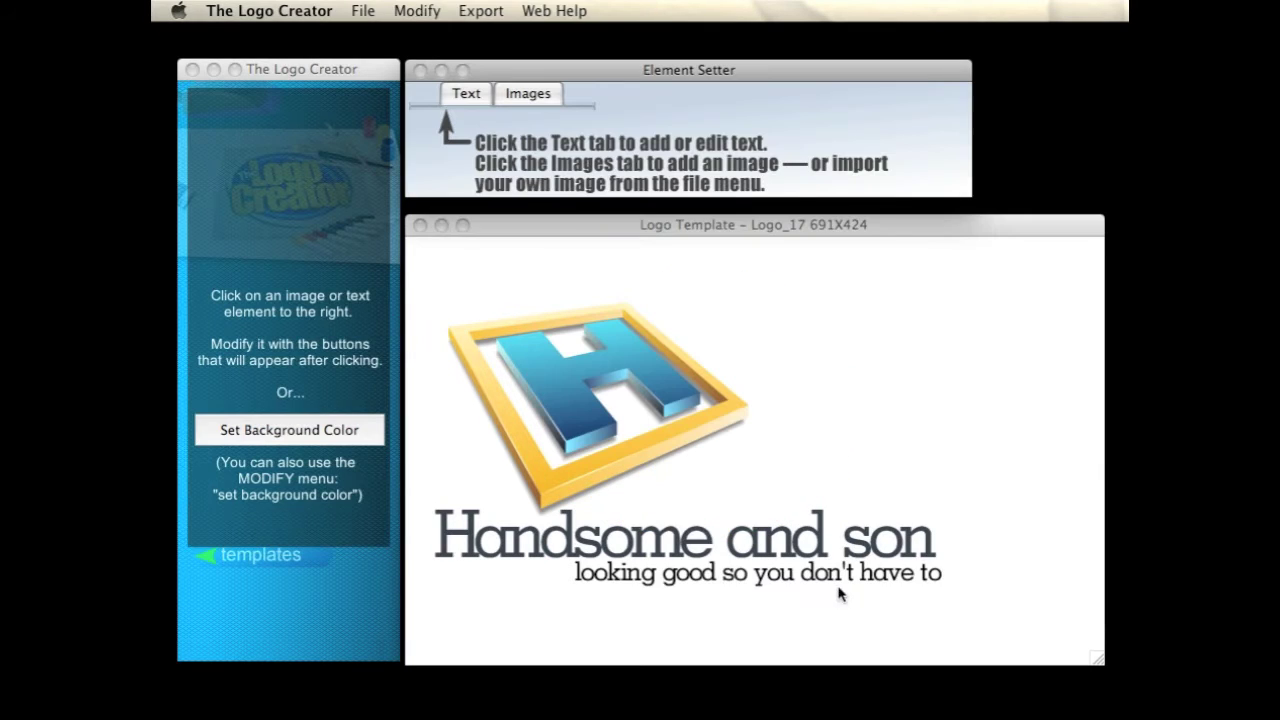
Move the H image up-left, the tagline down-right and the title right, then select the title's wording.
left_click_drag(600, 482, 584, 444)
left_click_drag(637, 582, 696, 624)
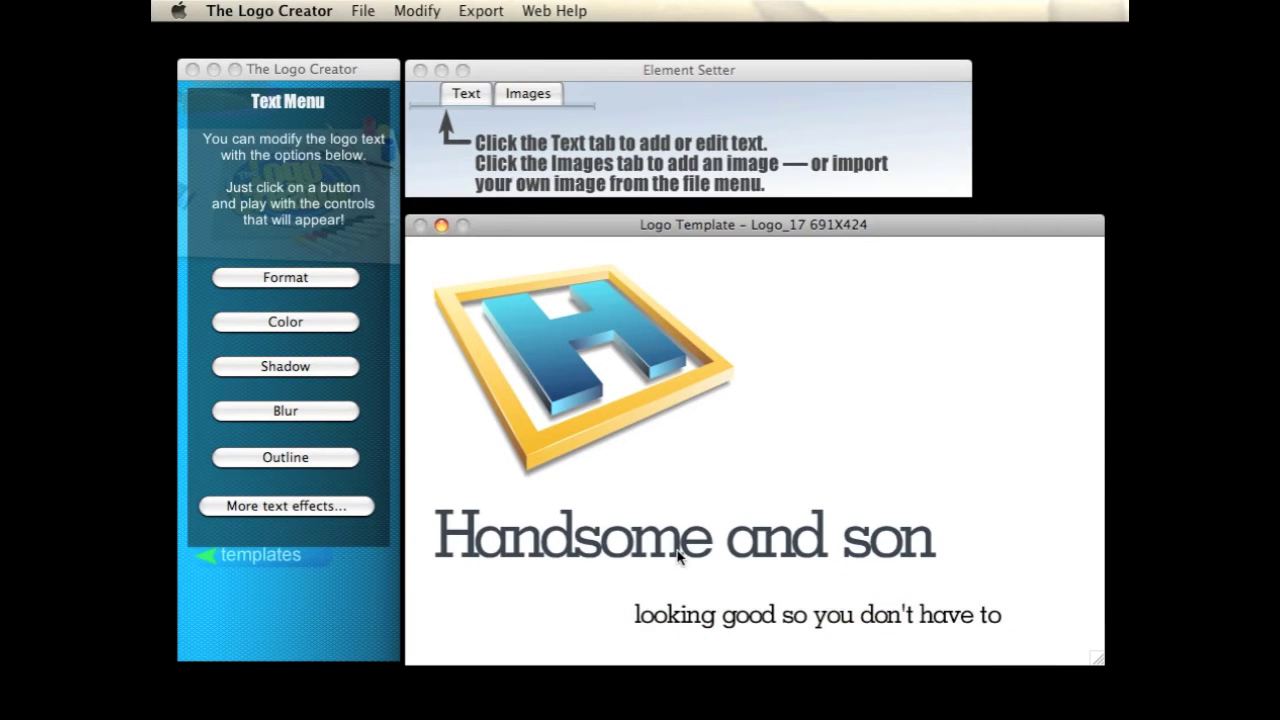
left_click_drag(694, 556, 764, 551)
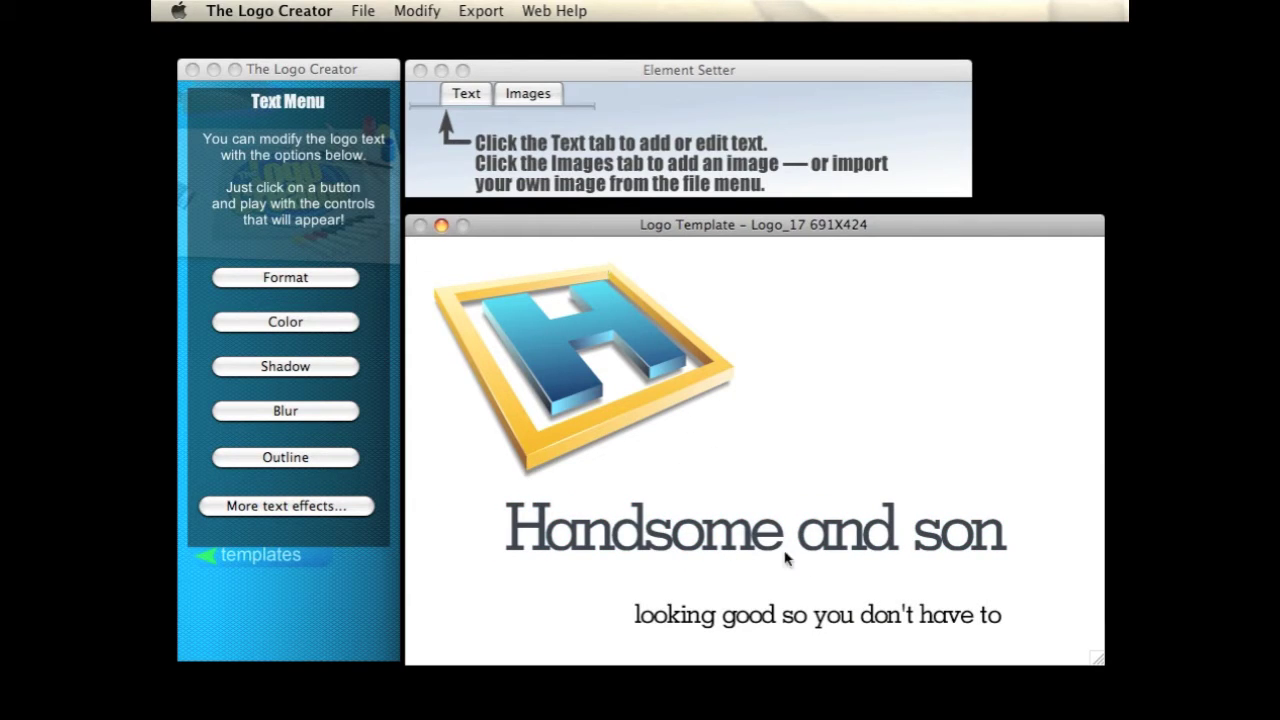
left_click(468, 97)
left_click_drag(743, 177, 587, 131)
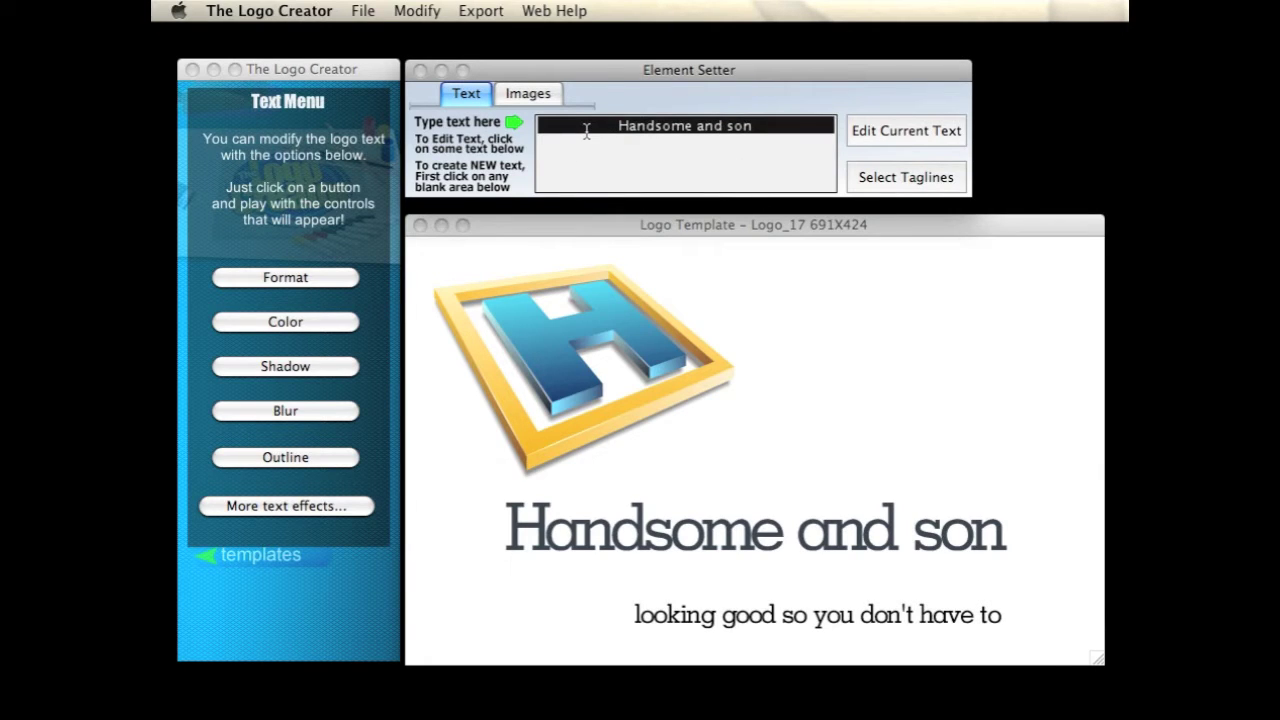
Change the title text to '3DText Demo' and nudge it up and right.
type("3D")
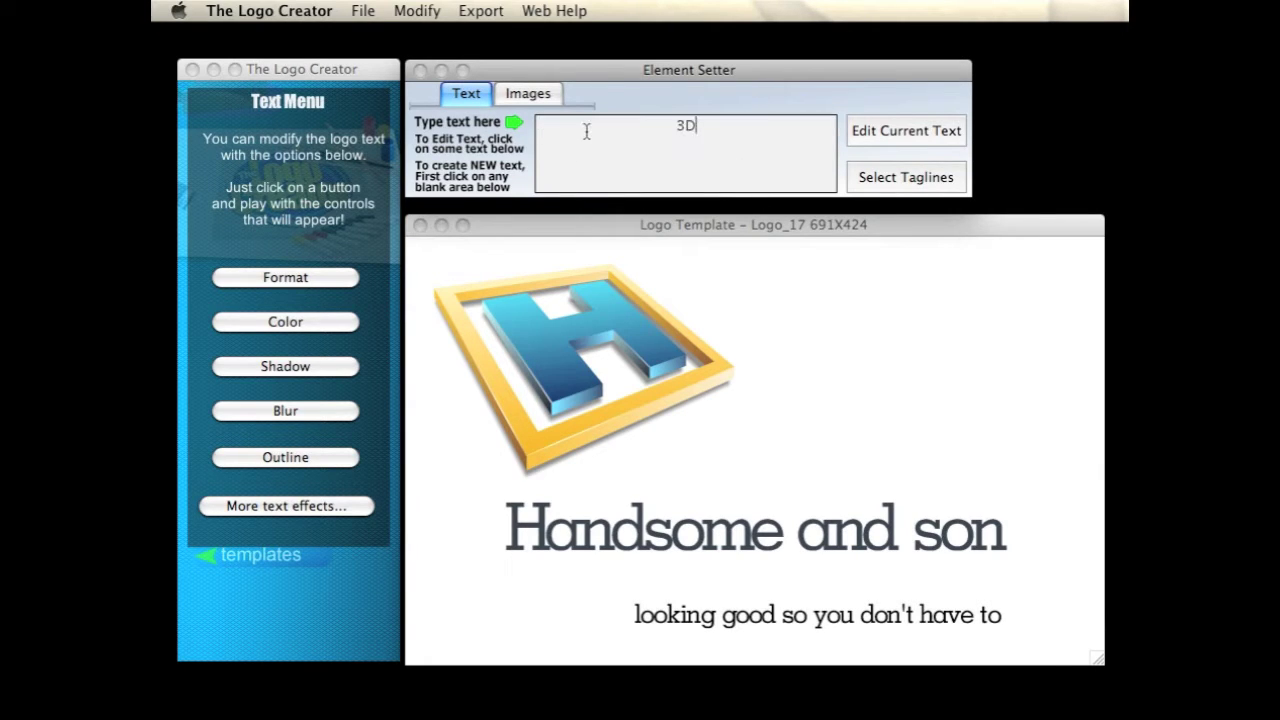
type("Text Demo")
left_click(903, 129)
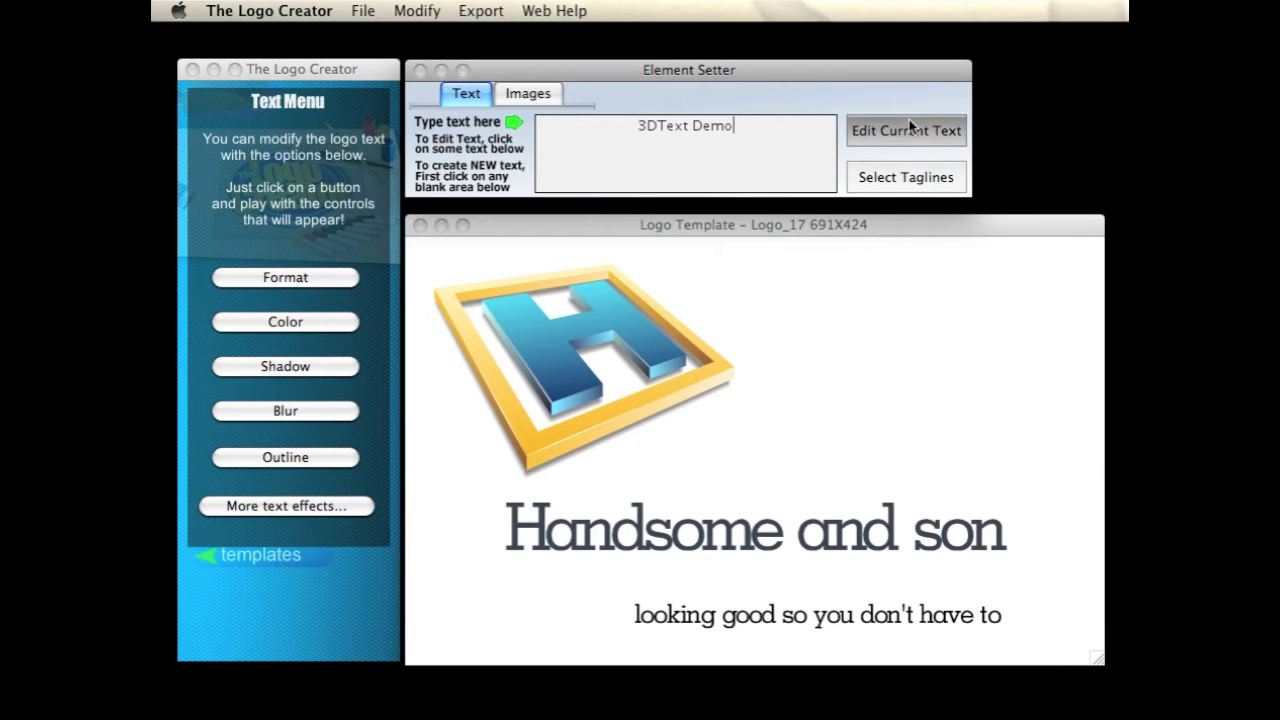
left_click_drag(820, 518, 855, 494)
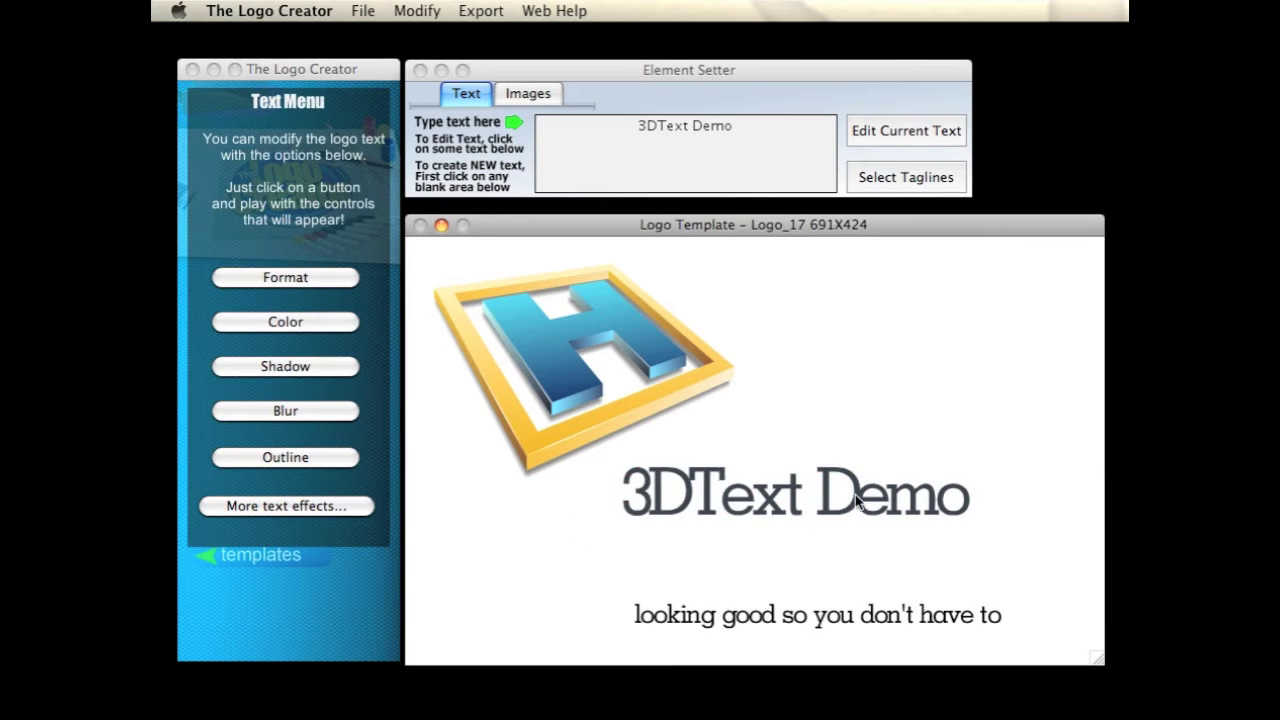
left_click(302, 278)
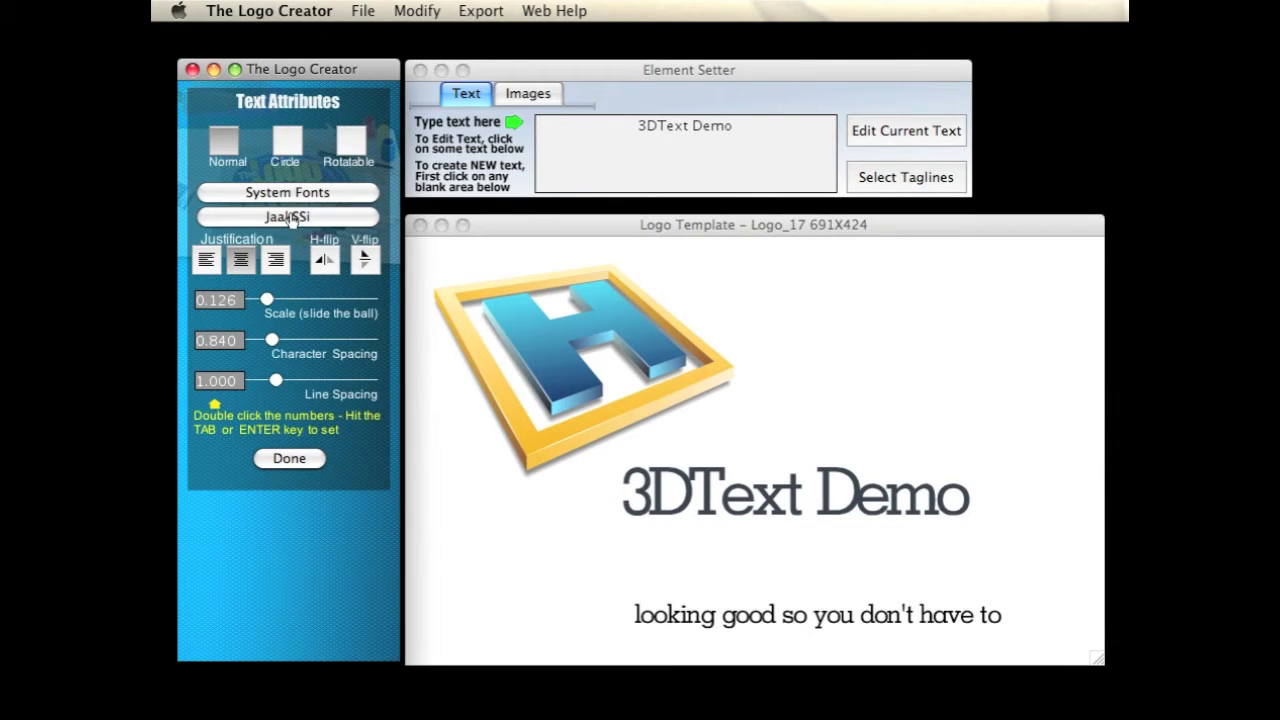
Set the 3DText Demo title in the embedded Cozy font.
left_click(280, 224)
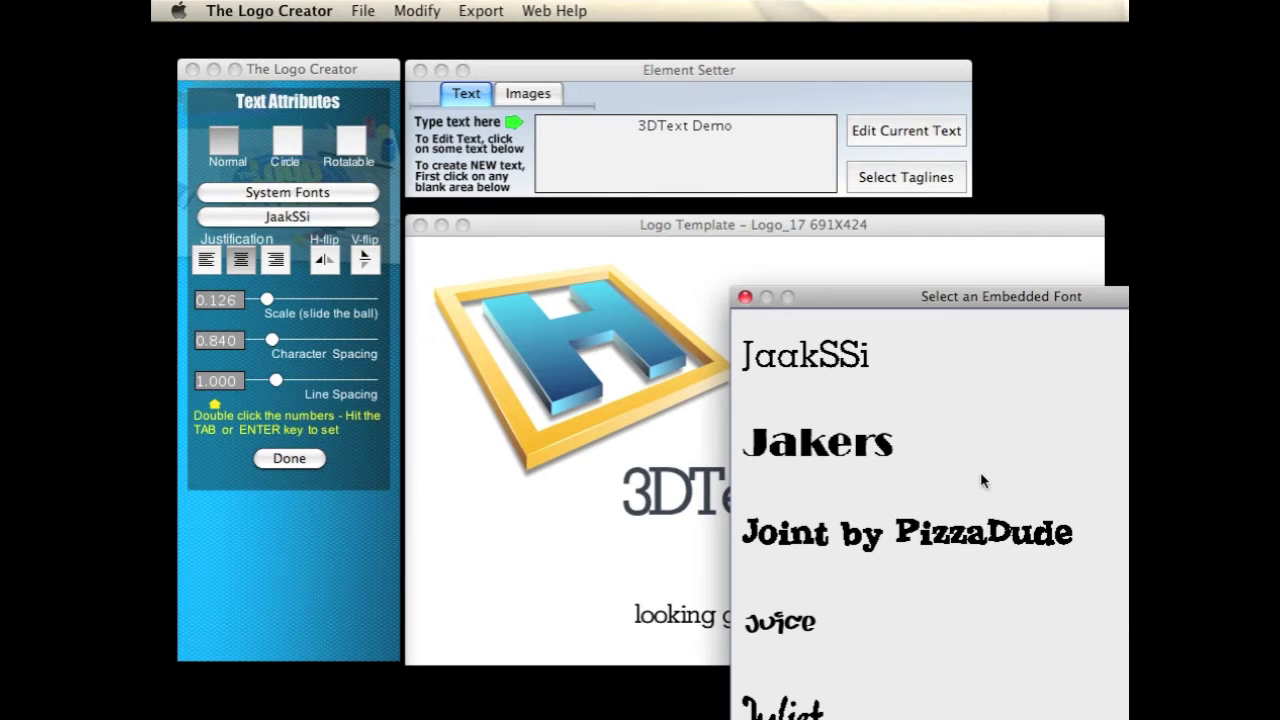
scroll(930, 500, "up", 9)
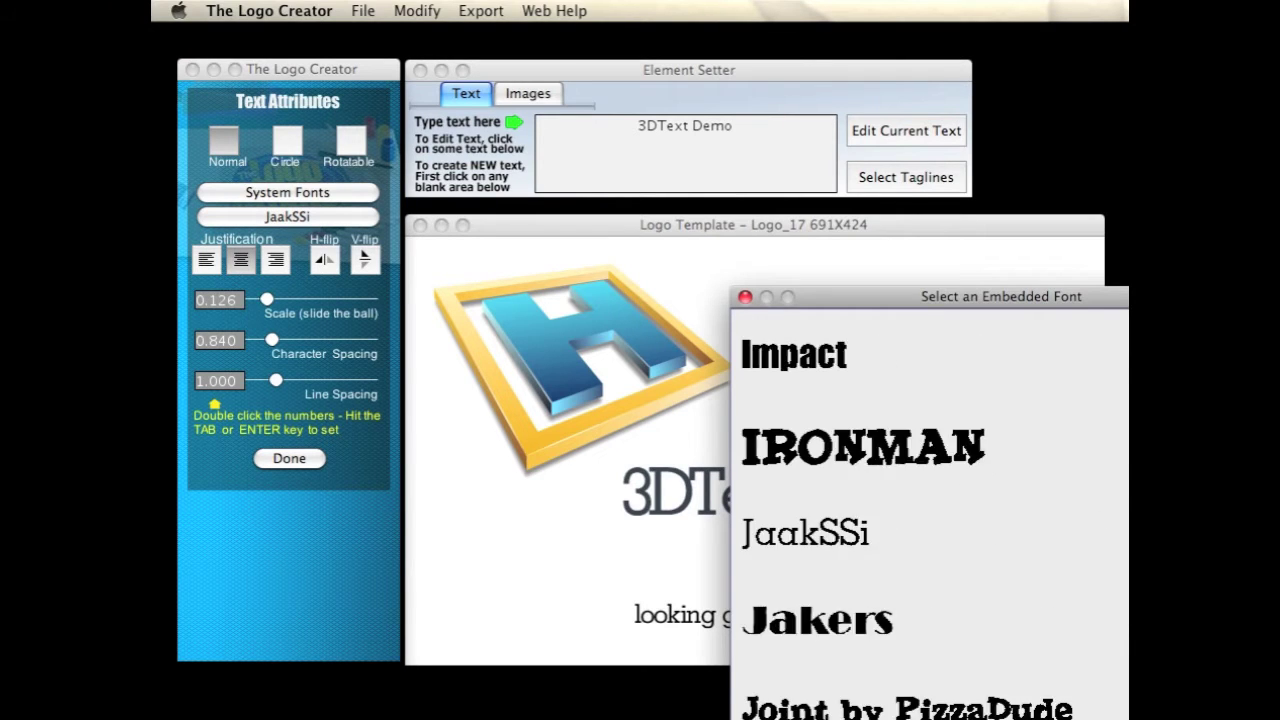
scroll(930, 500, "up", 10)
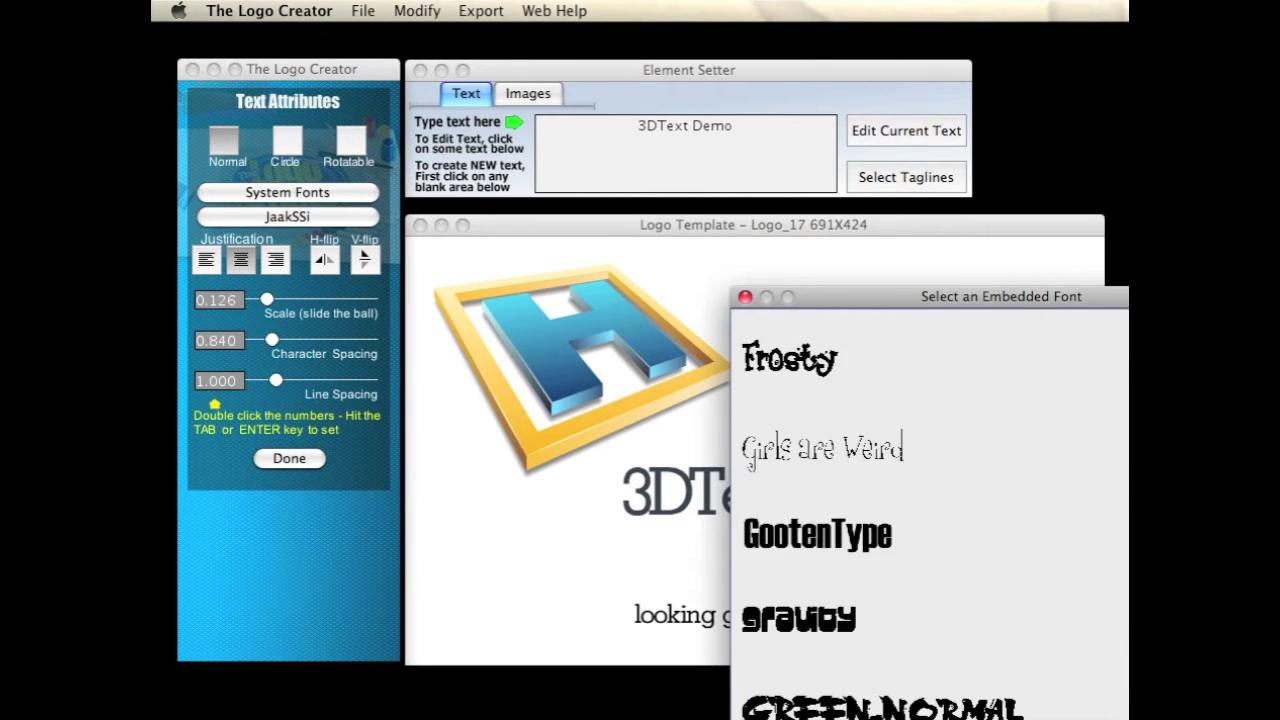
scroll(757, 614, "up", 3)
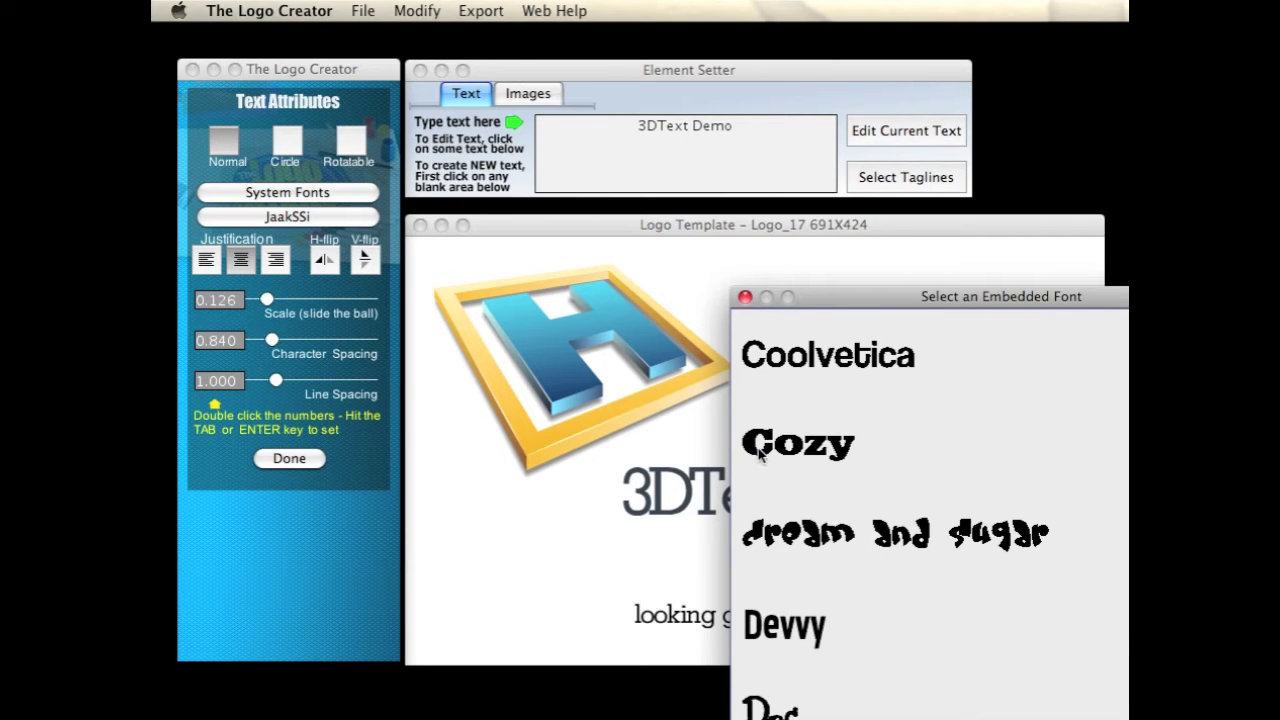
left_click(760, 461)
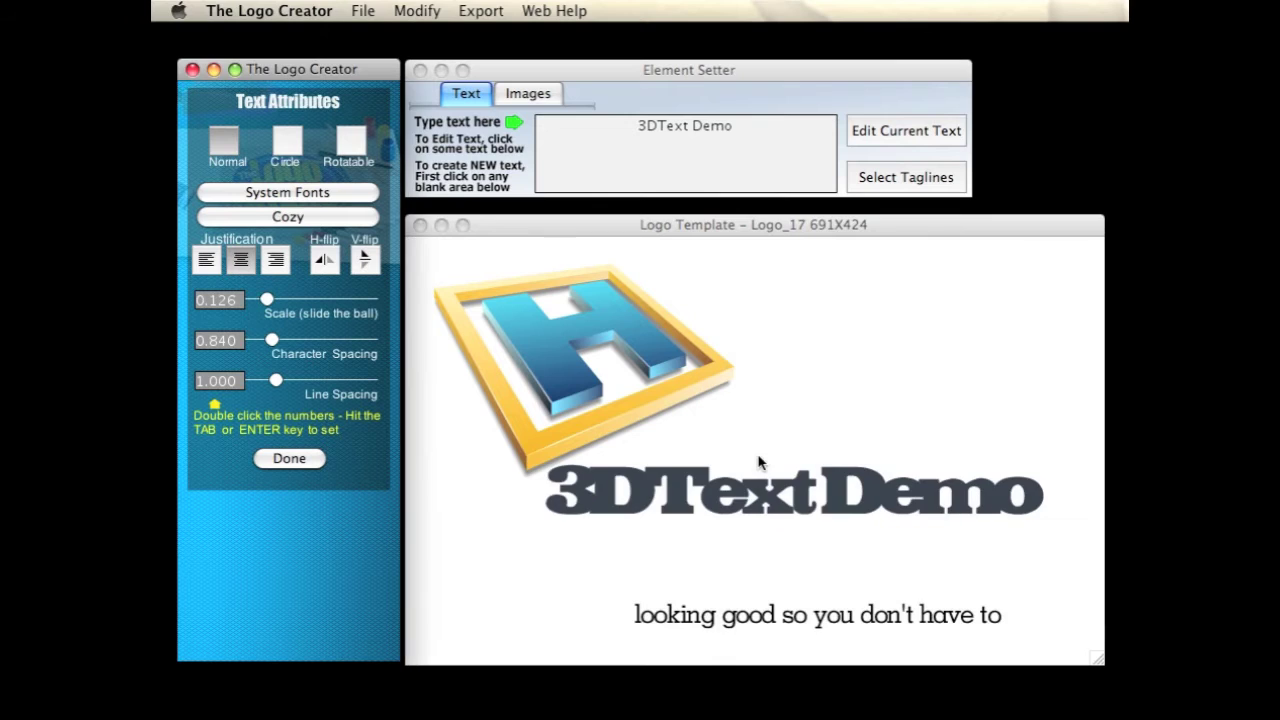
left_click(755, 491)
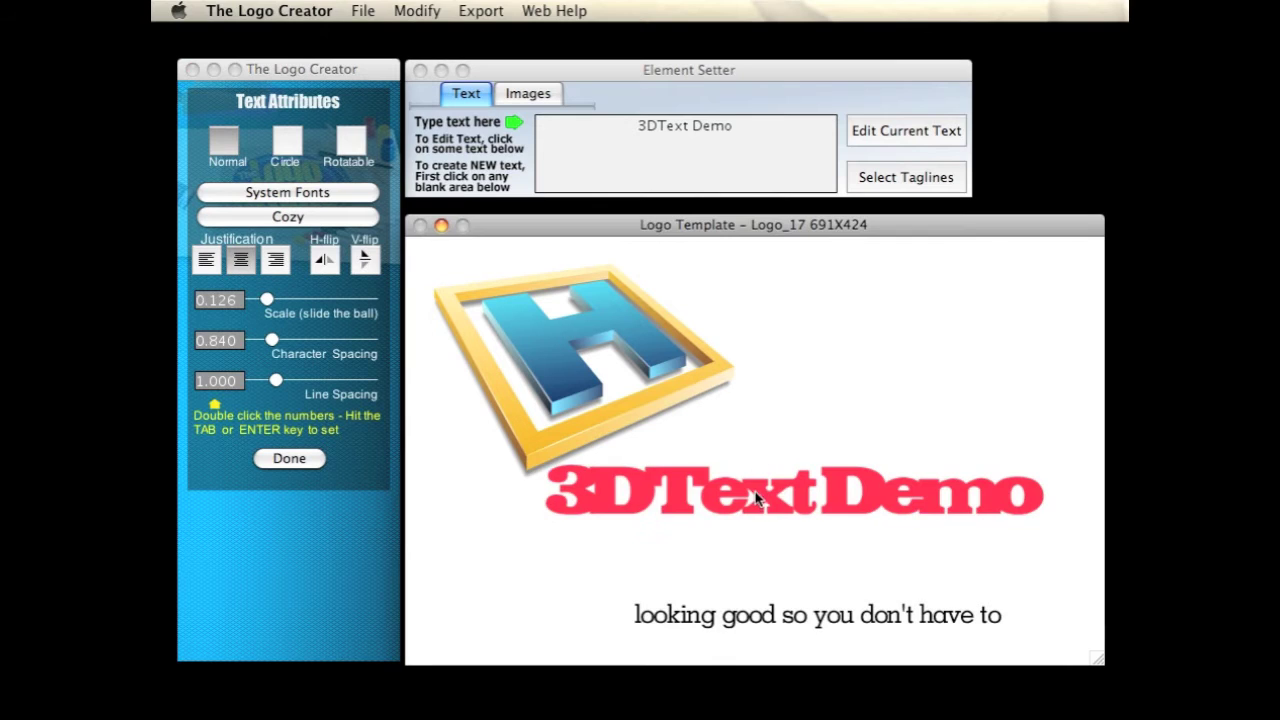
left_click(288, 459)
left_click(277, 324)
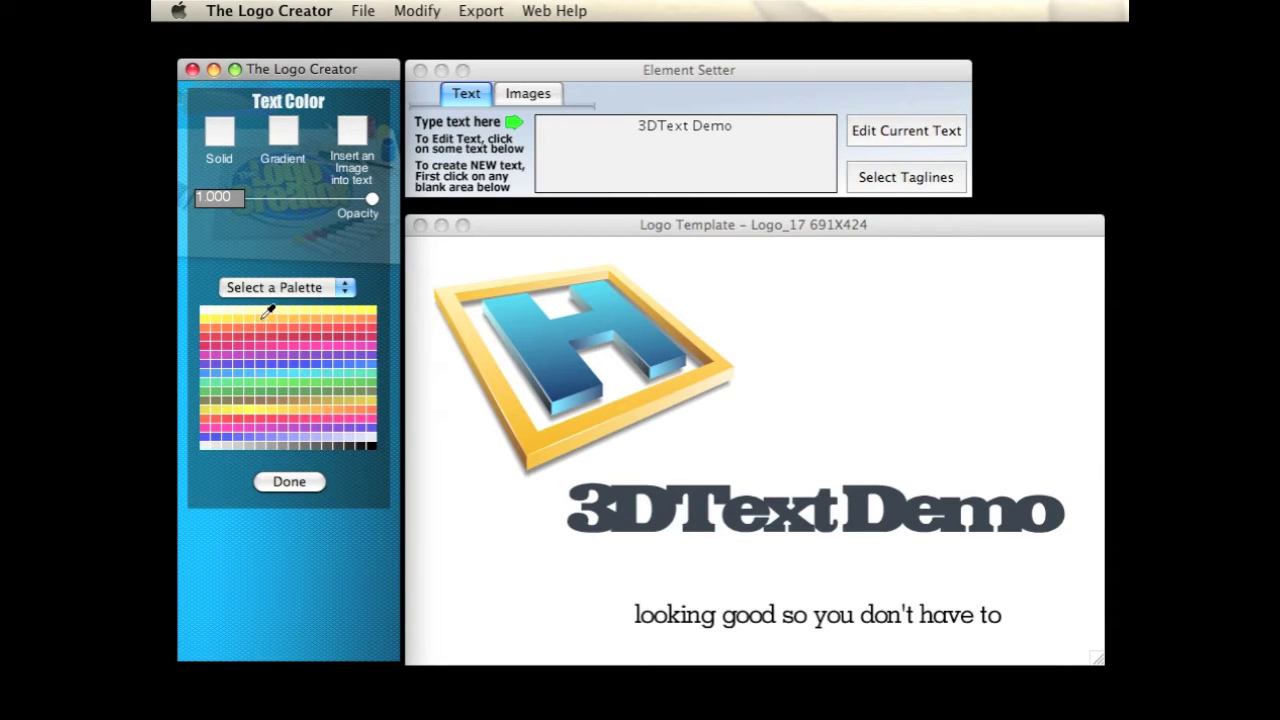
Color the title yellow and turn on its dark outline.
left_click(261, 318)
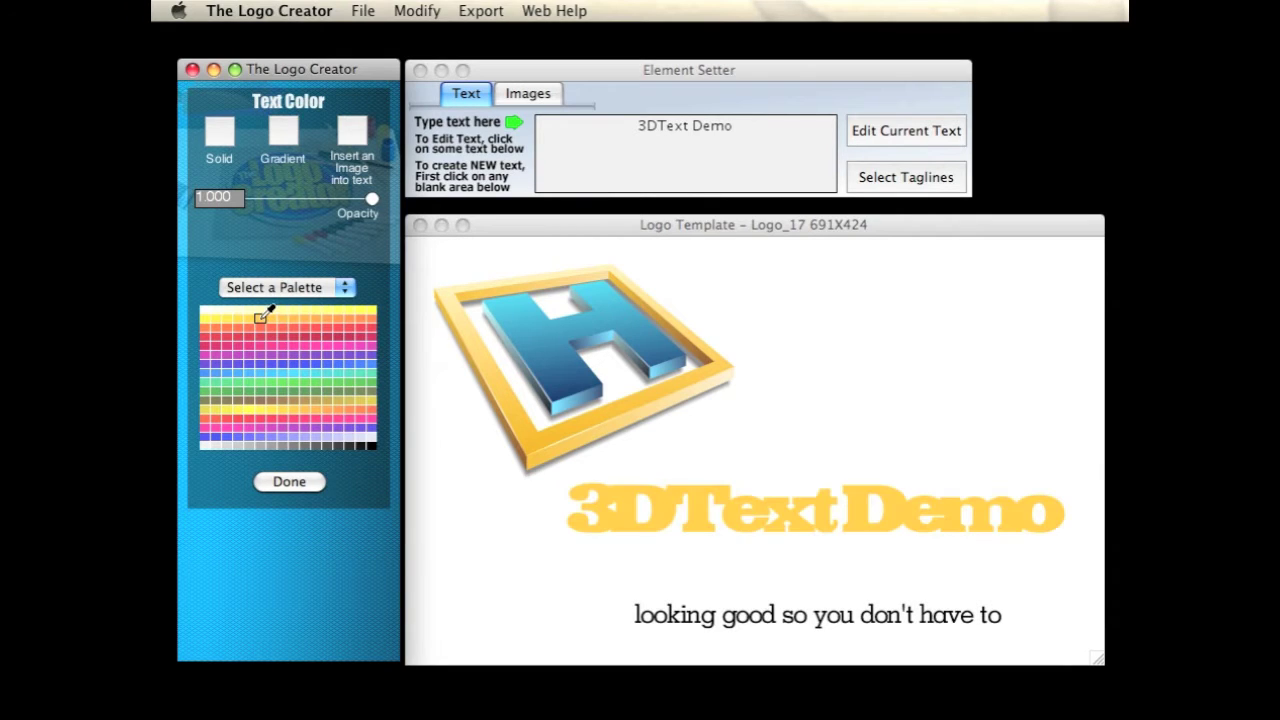
left_click(284, 482)
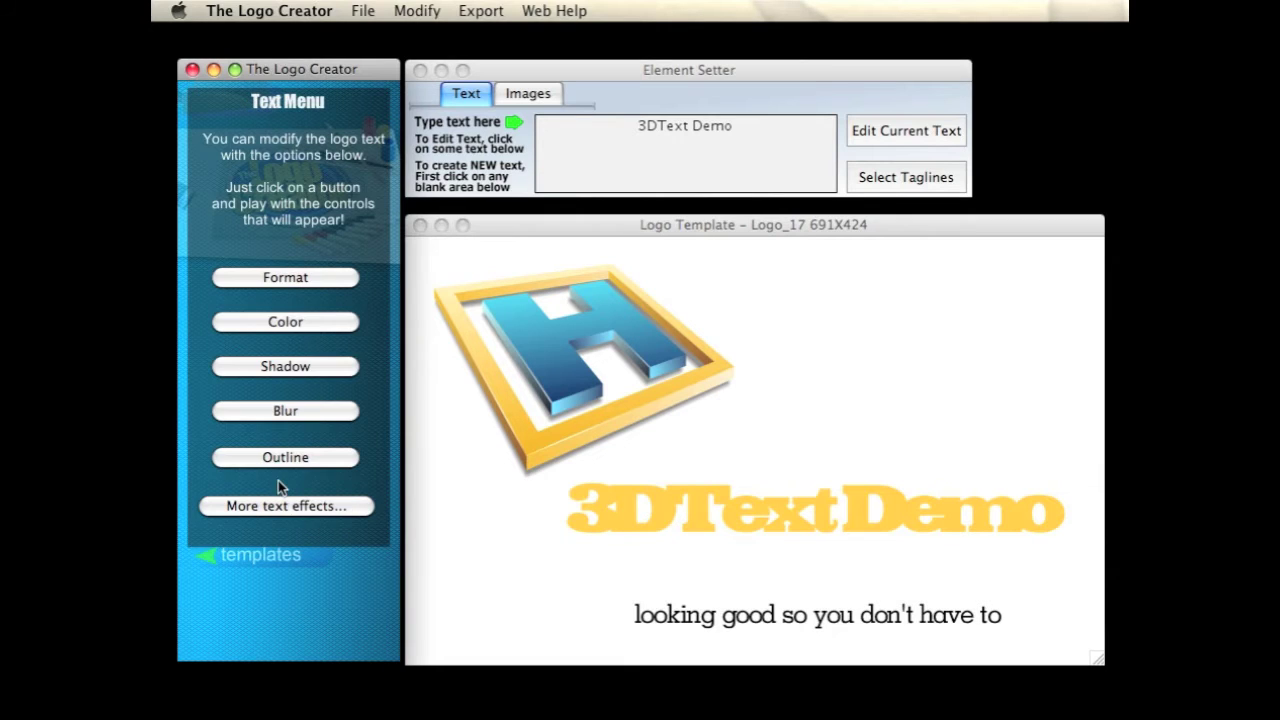
left_click(280, 457)
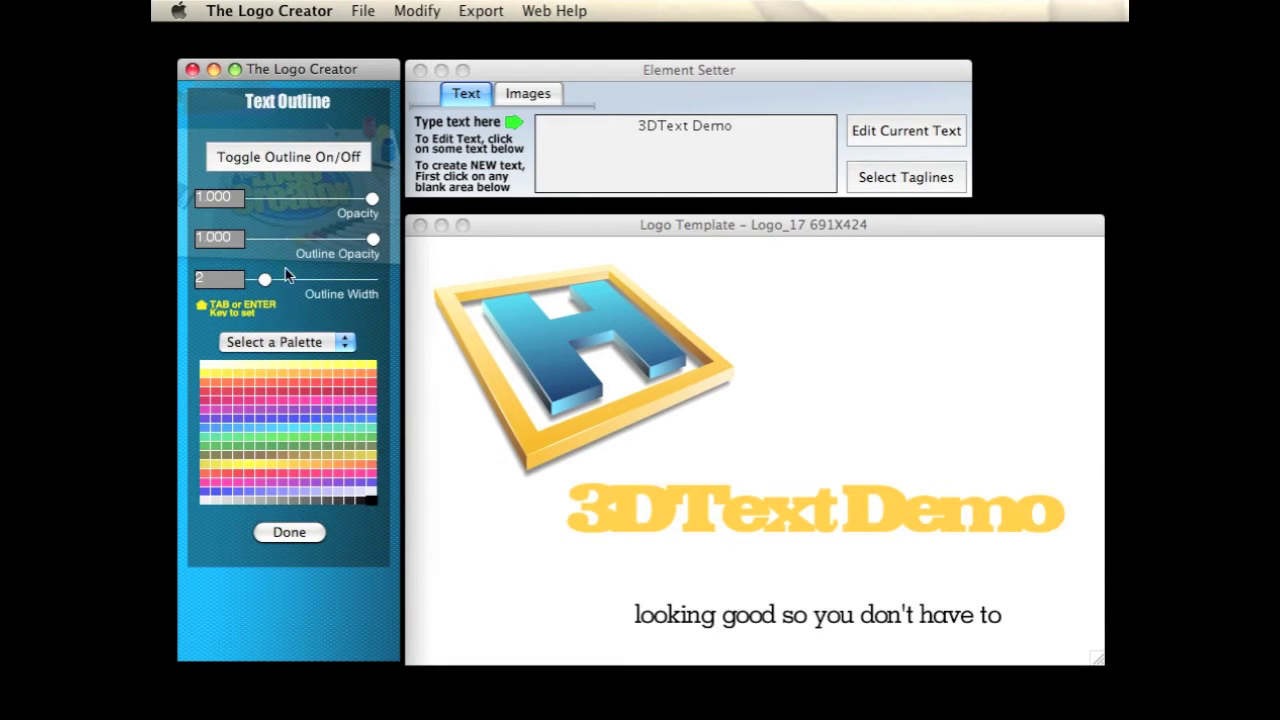
left_click(280, 160)
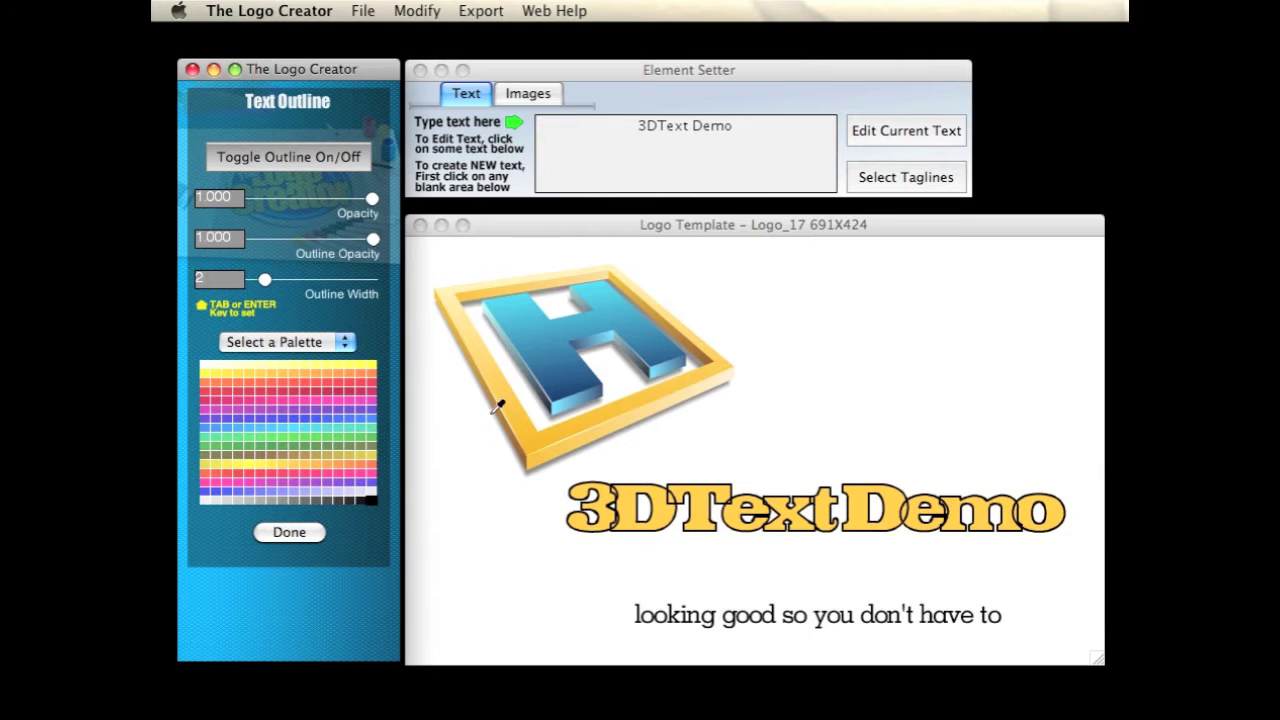
left_click(290, 533)
Scale the title to 0.143 and move it slightly down-left, just above the tagline.
left_click(295, 288)
left_click_drag(268, 300, 268, 300)
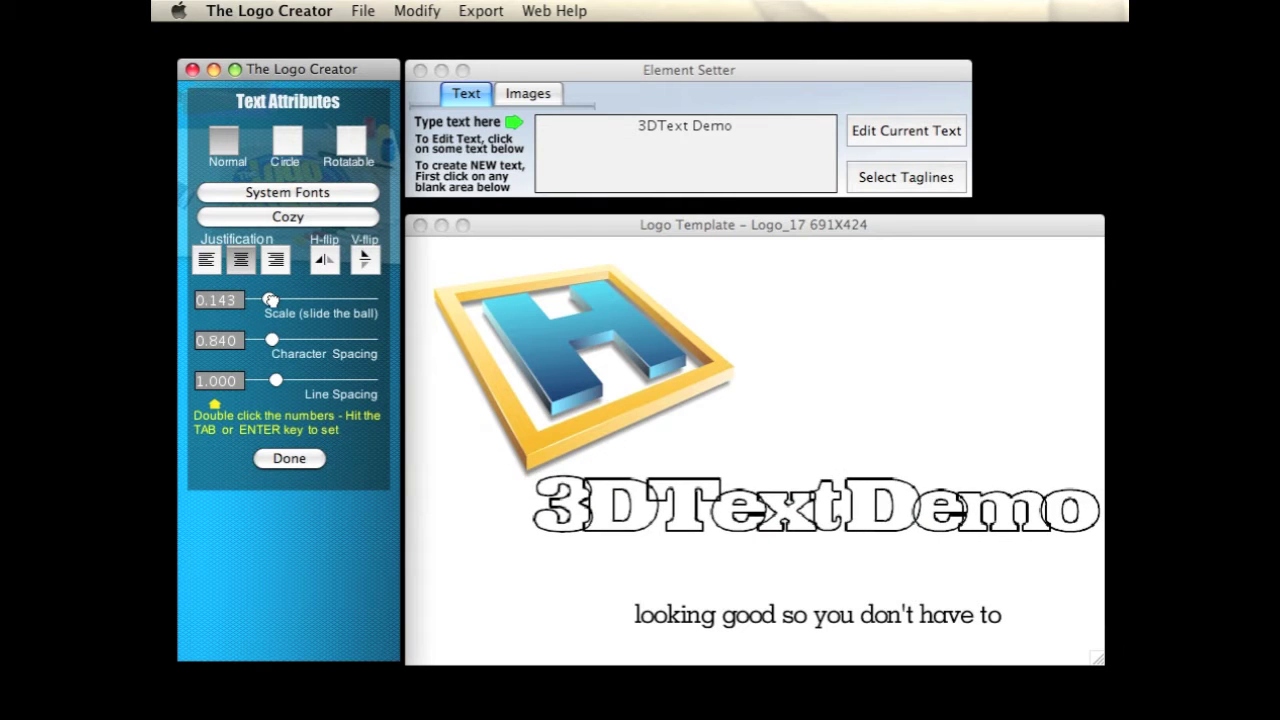
left_click_drag(566, 530, 556, 553)
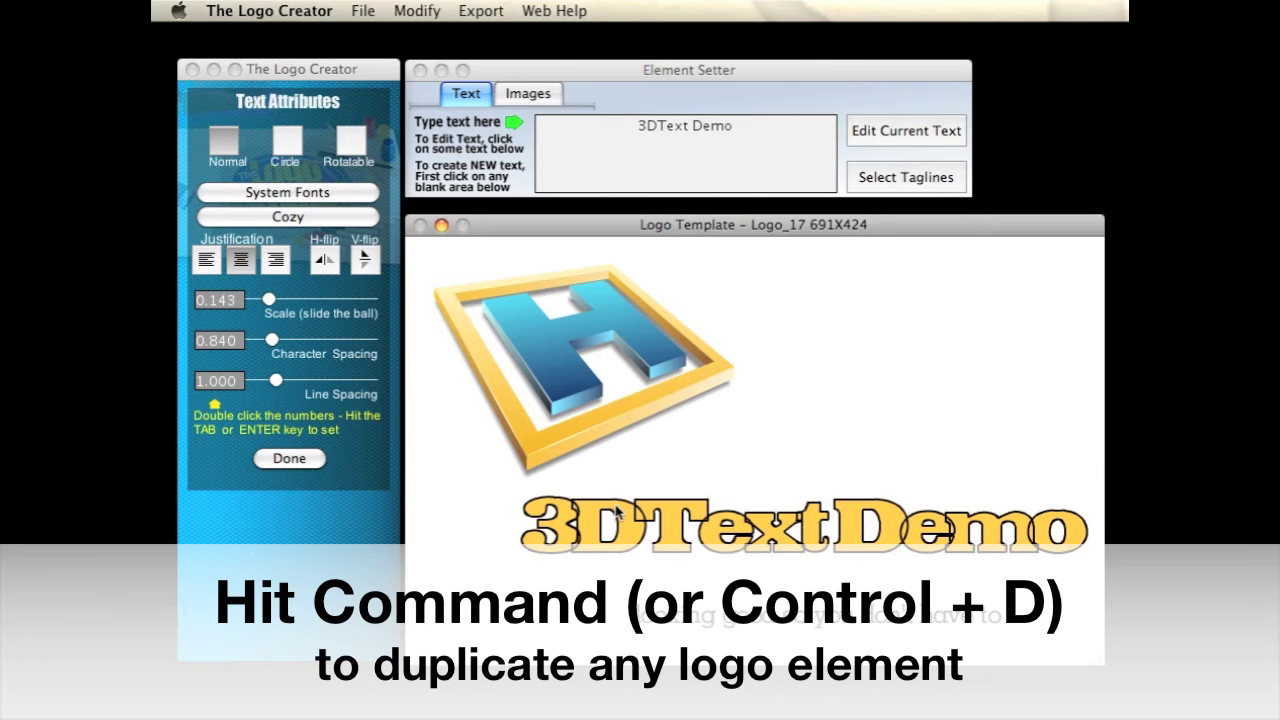
Duplicate the 3DText Demo title and offset the copy slightly up-left over the original.
key("super+d")
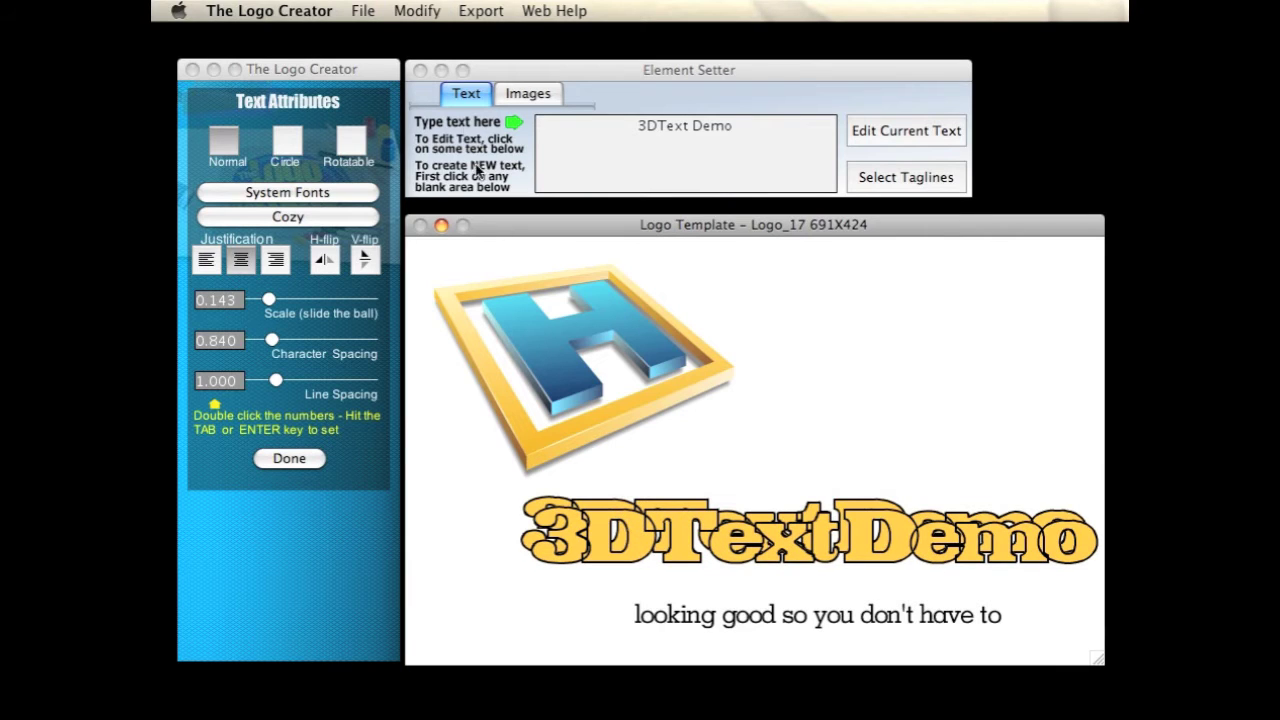
left_click(424, 11)
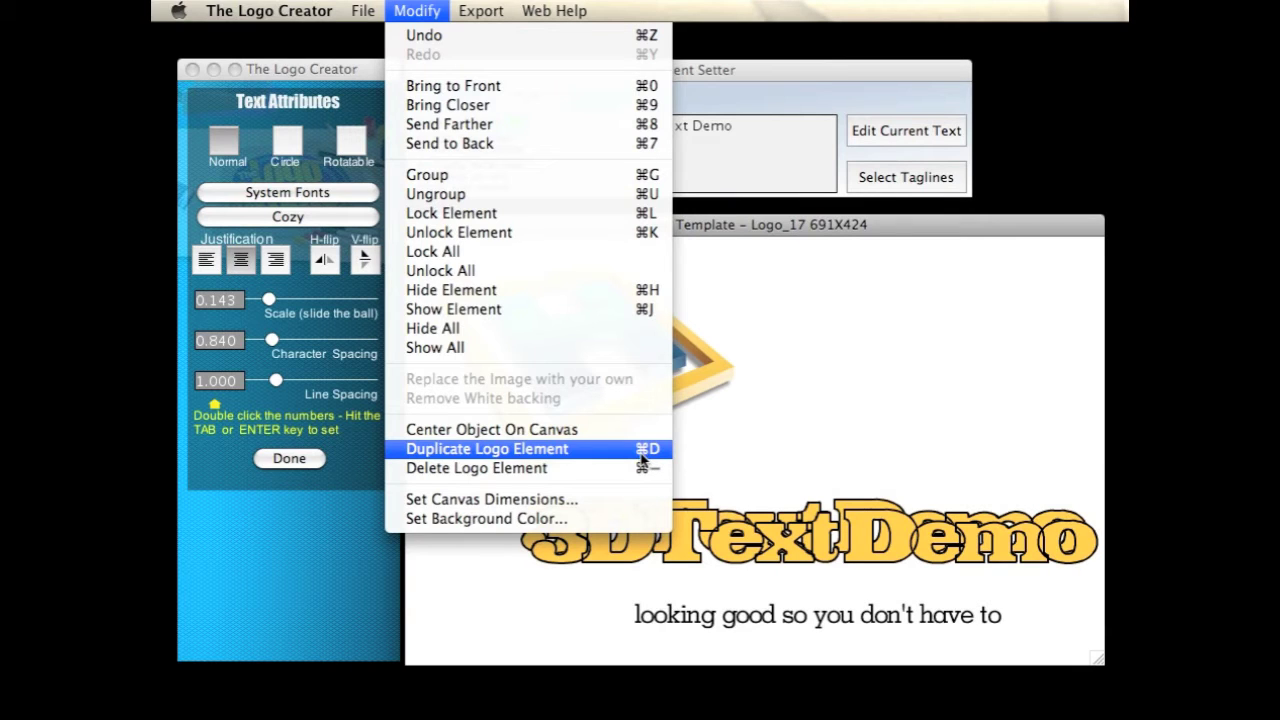
left_click(785, 436)
left_click(780, 542)
left_click_drag(780, 542, 771, 528)
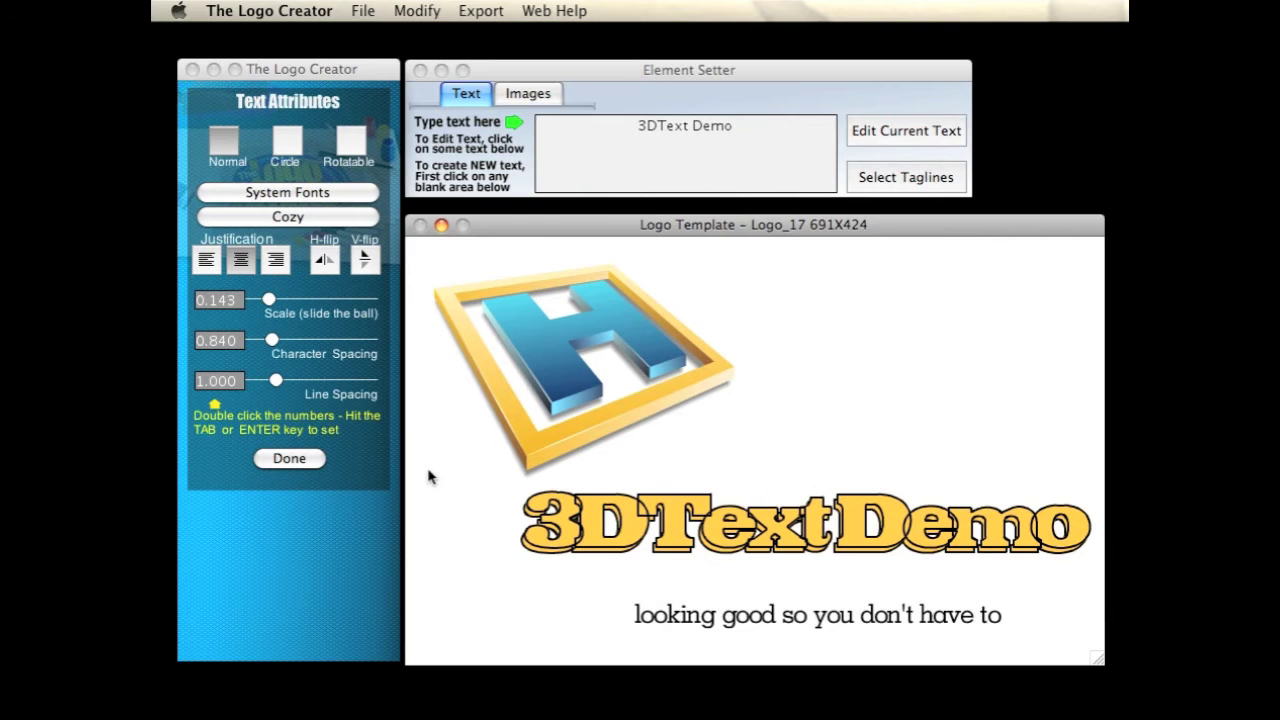
Turn off the outline on the front title copy so it appears plain yellow, then select it.
left_click(290, 460)
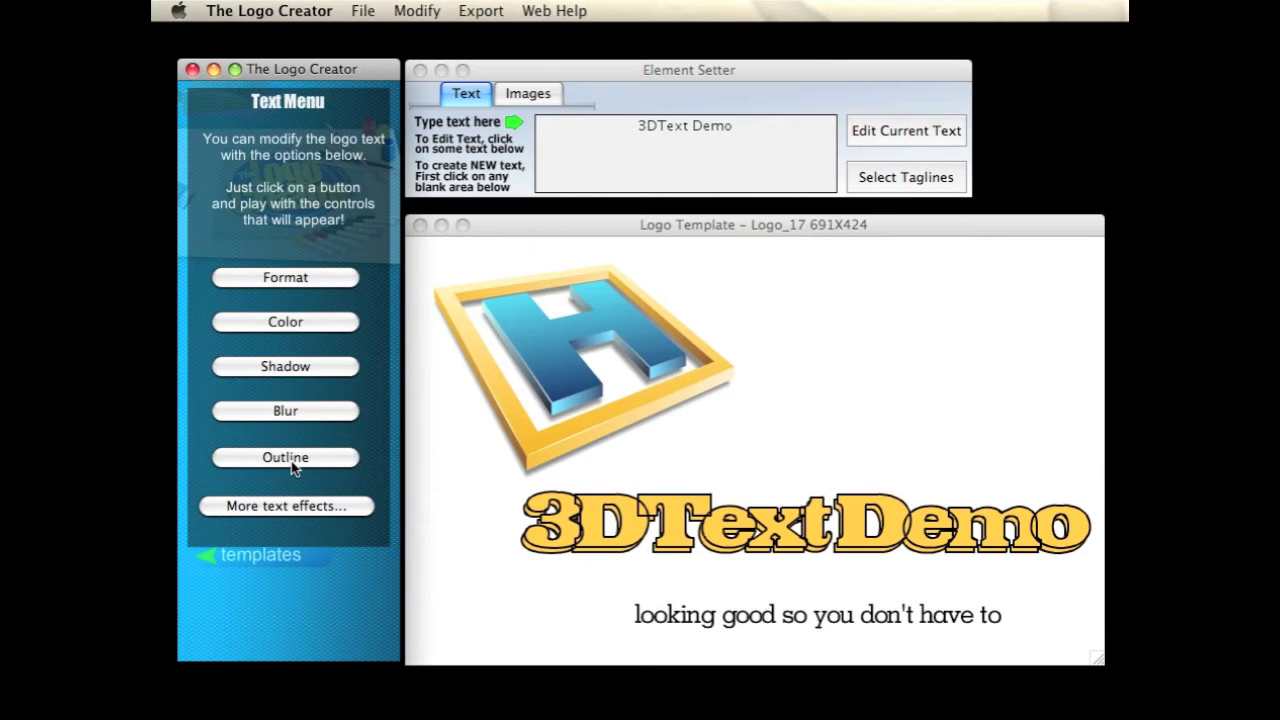
left_click(291, 461)
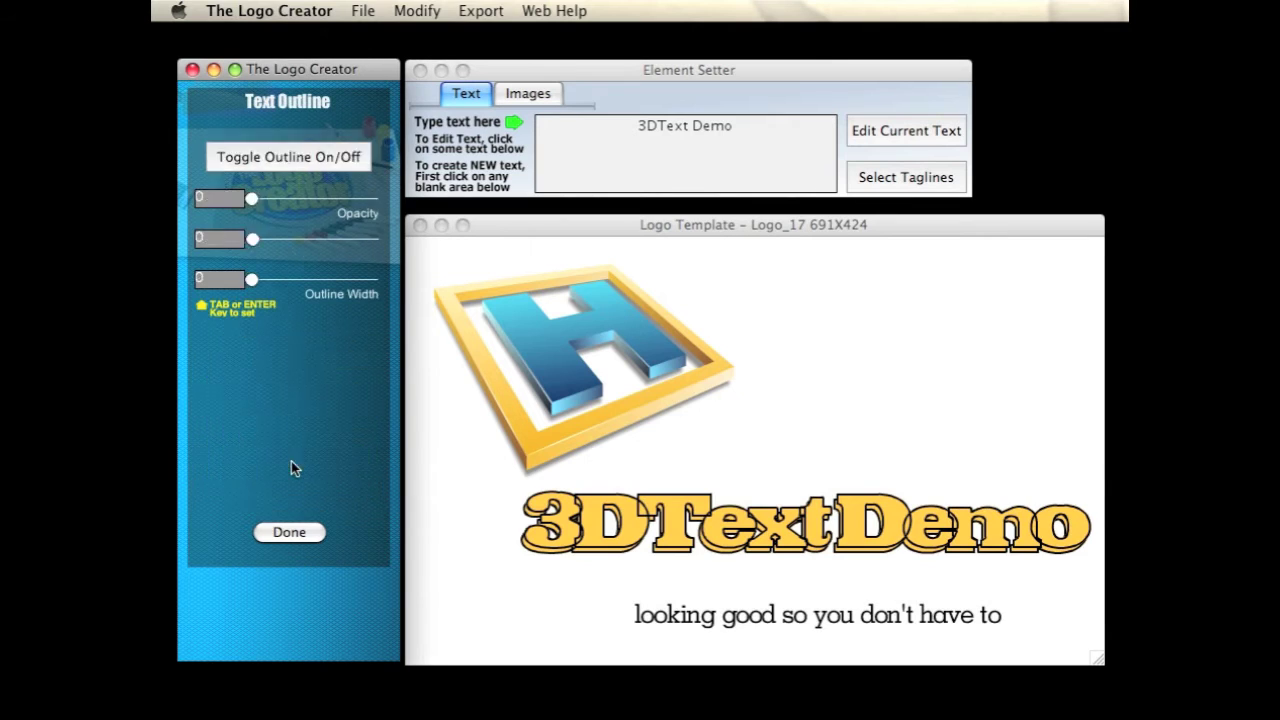
left_click(281, 158)
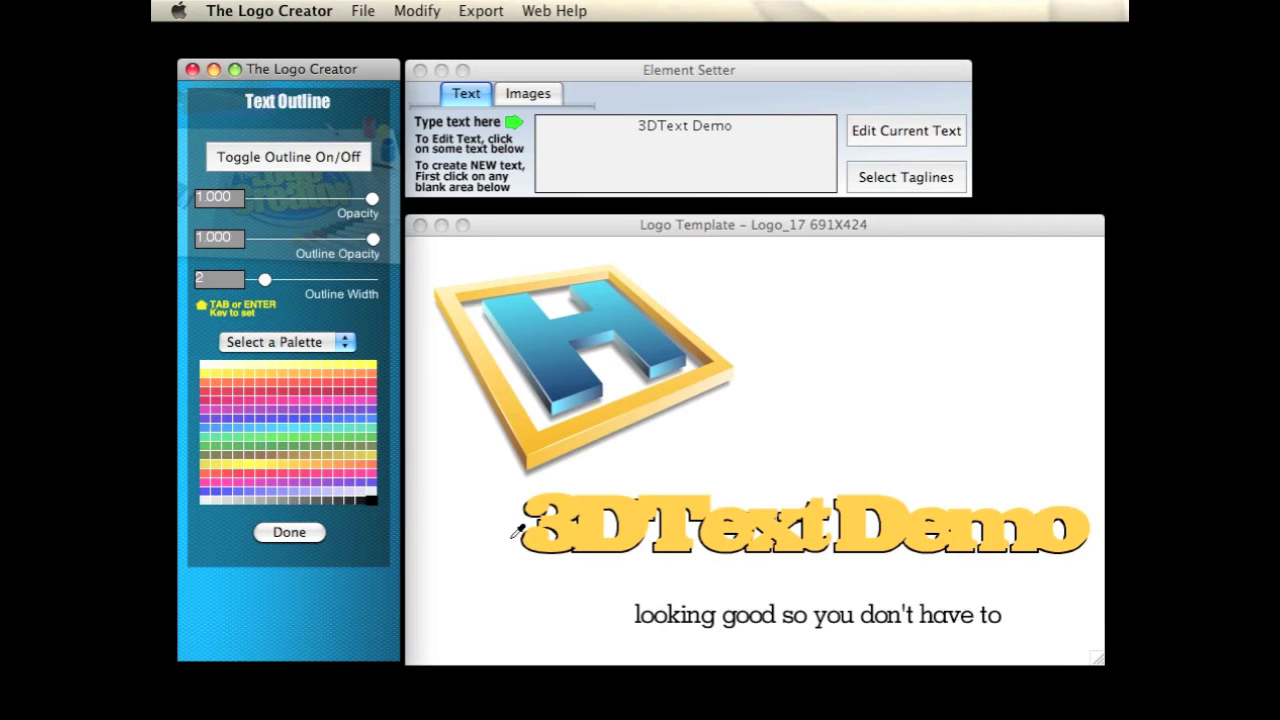
left_click(266, 537)
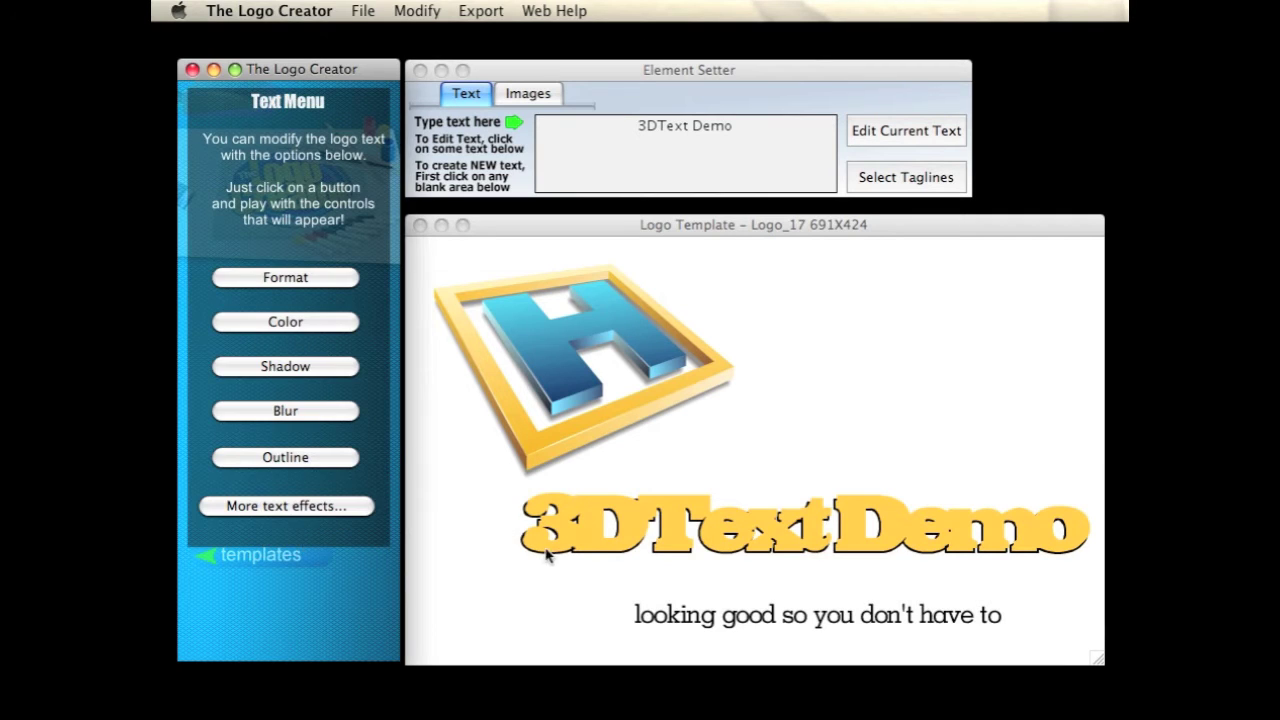
left_click(597, 553)
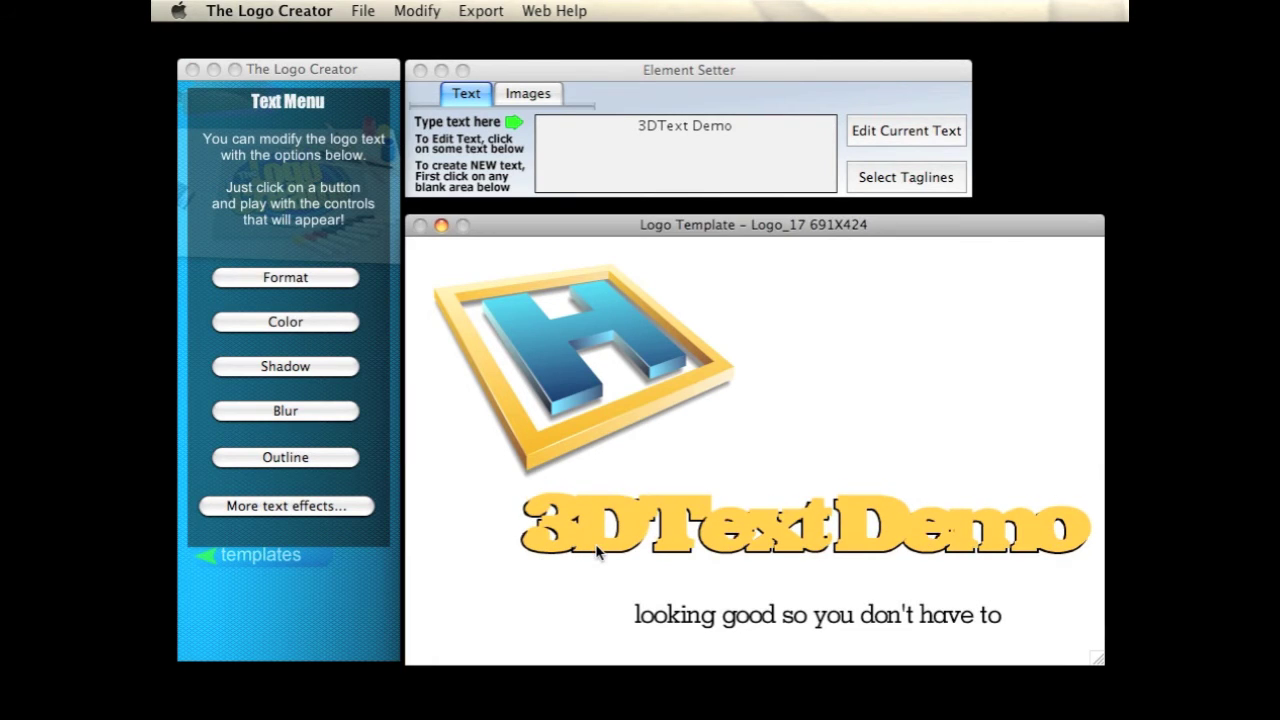
Turn on the title's drop shadow with offsets 3 and -3 and blur radius 9.
left_click(300, 367)
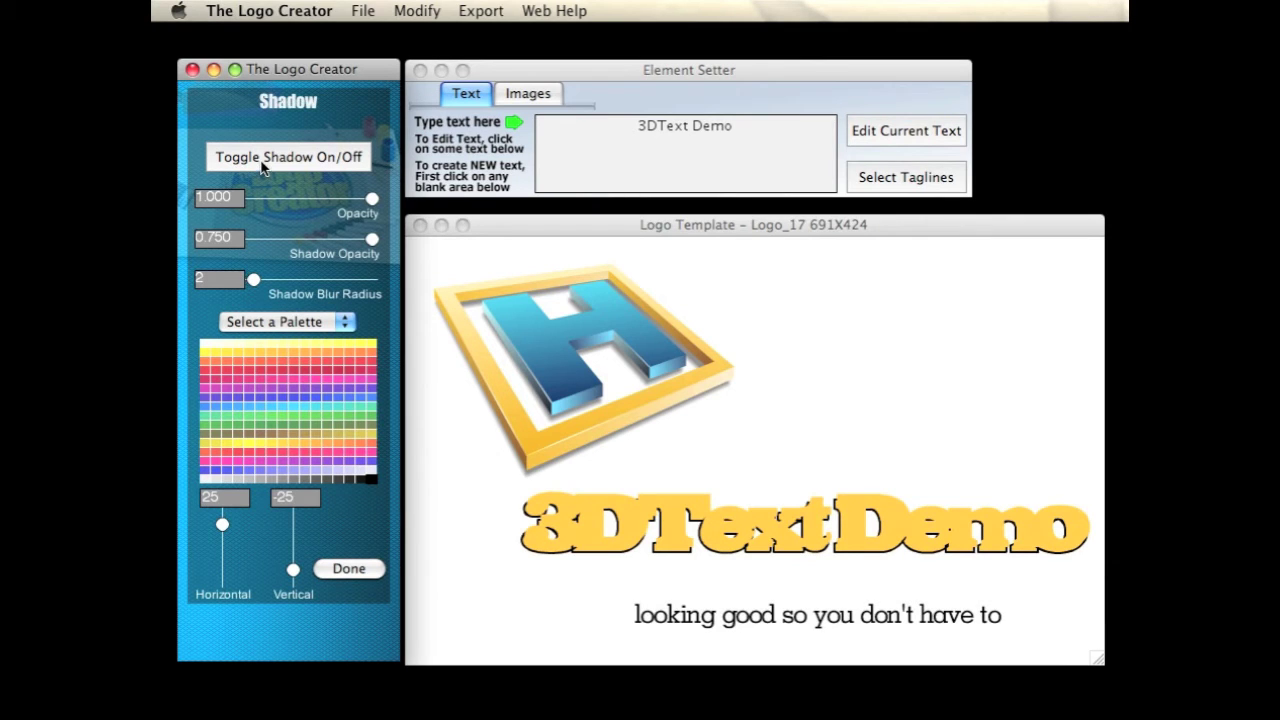
left_click(263, 160)
mouse_move(277, 563)
left_mouse_down()
mouse_move(279, 549)
mouse_move(222, 527)
mouse_move(222, 545)
mouse_move(292, 551)
left_mouse_up()
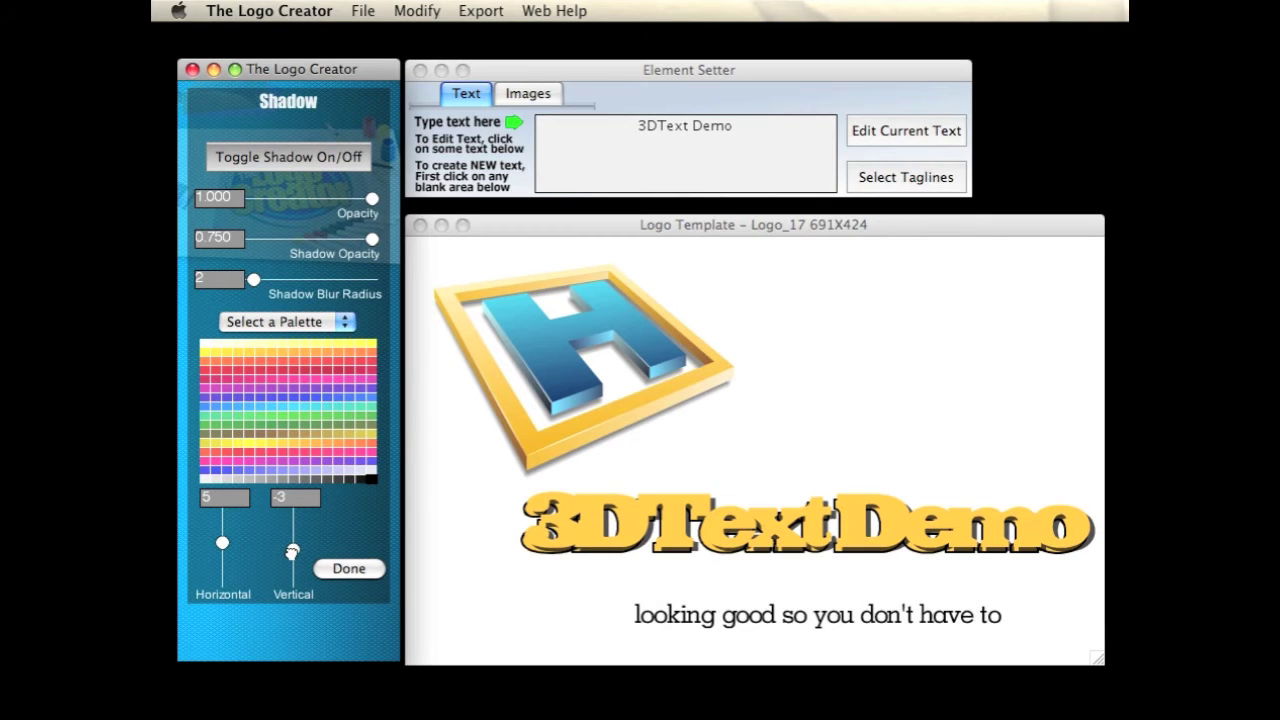
left_click_drag(224, 545, 222, 545)
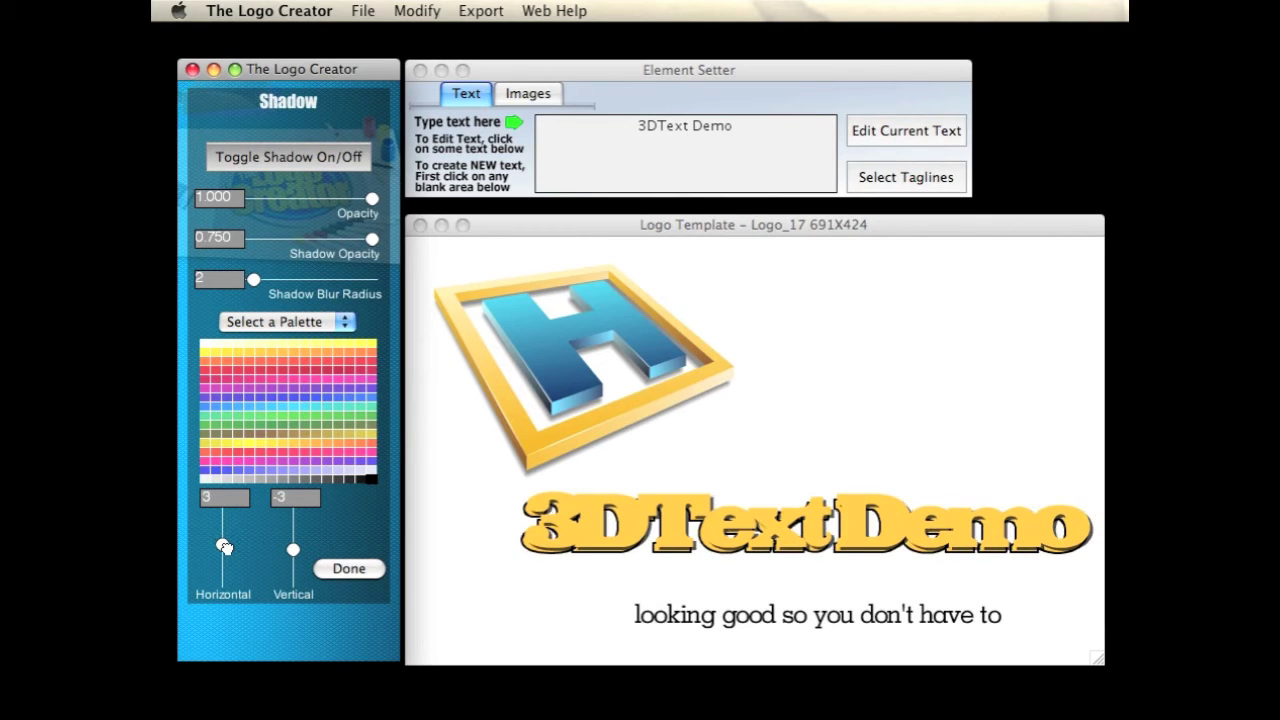
left_click_drag(253, 278, 264, 283)
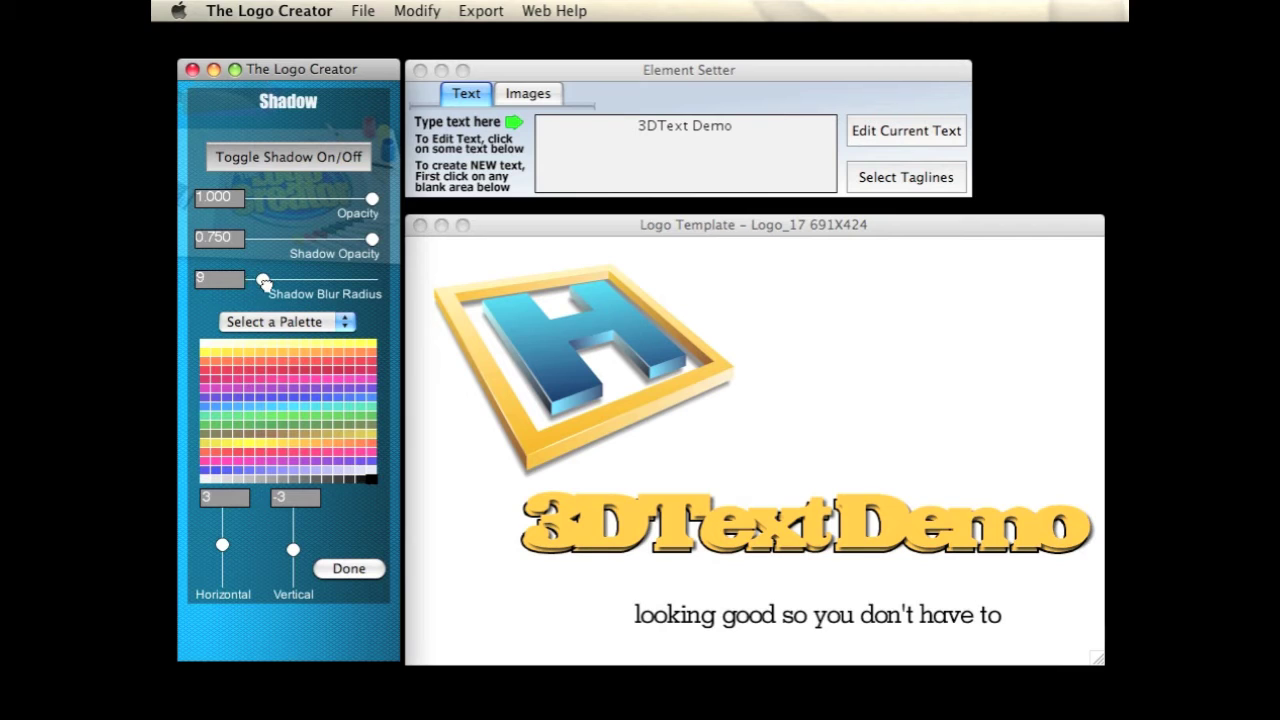
Reselect the 3DText Demo title and apply the Cmd+E stacked 3D layering to it.
left_click(340, 569)
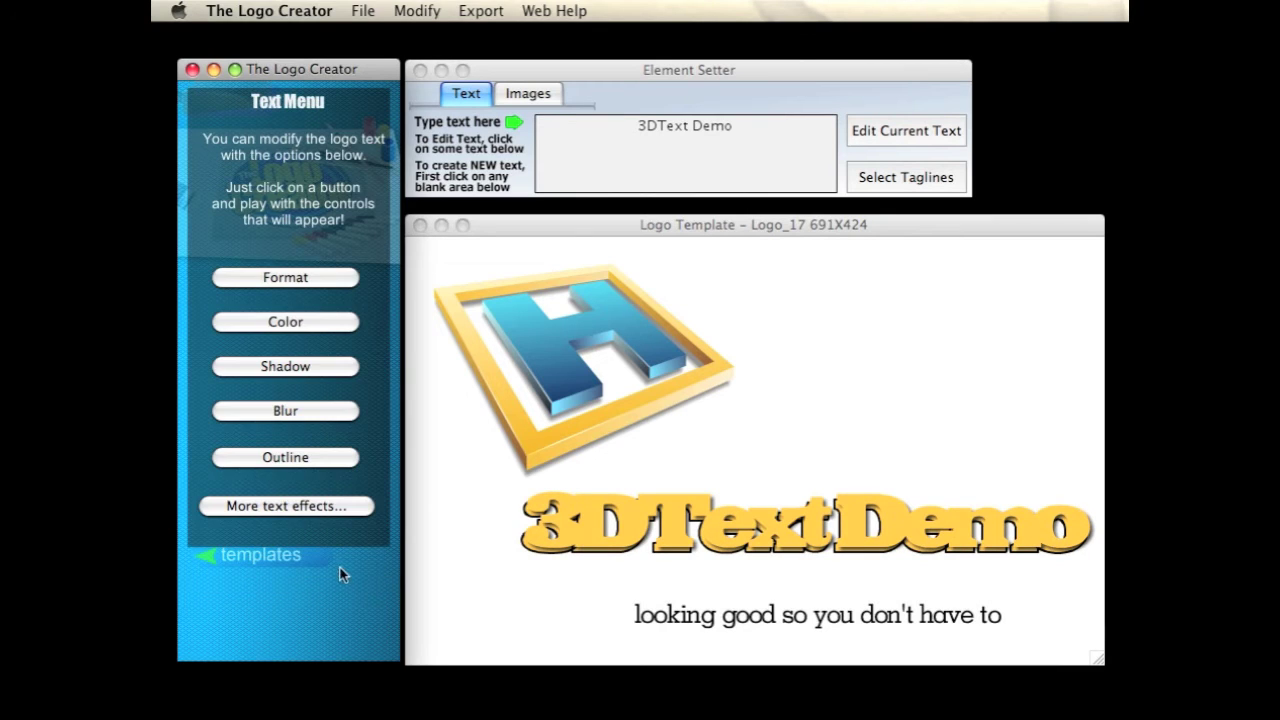
left_click(592, 540)
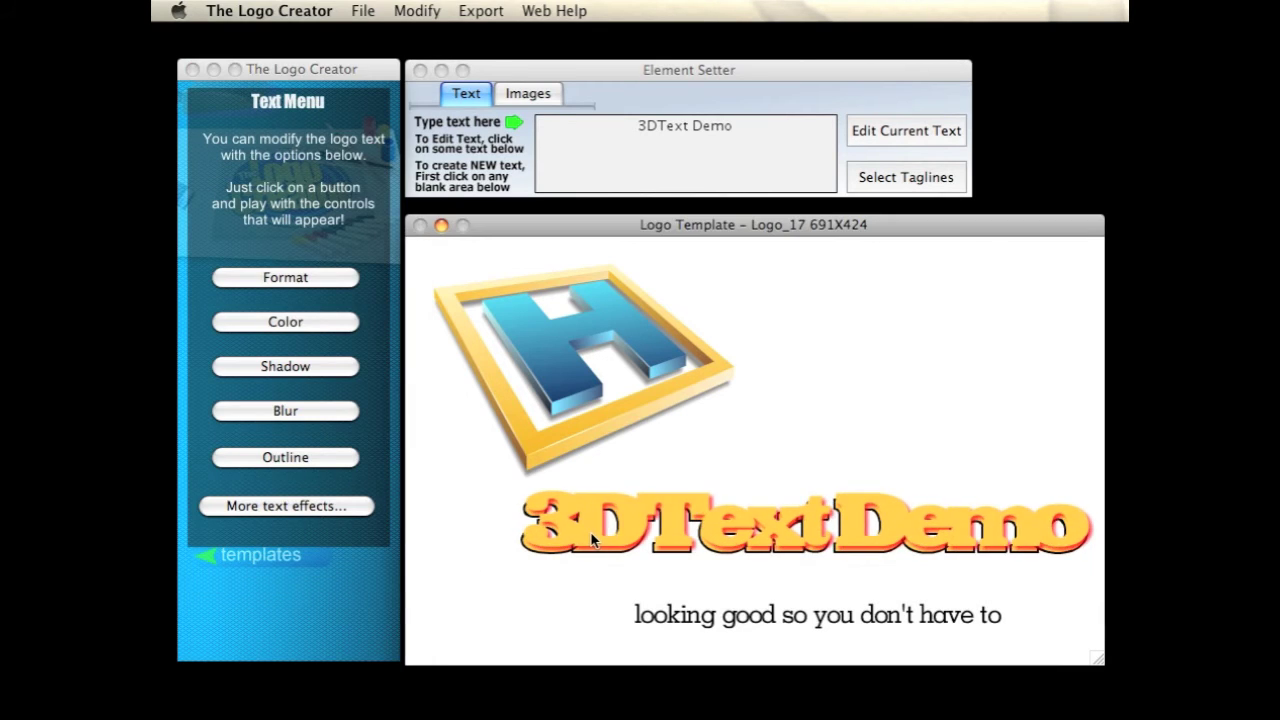
key("super+e")
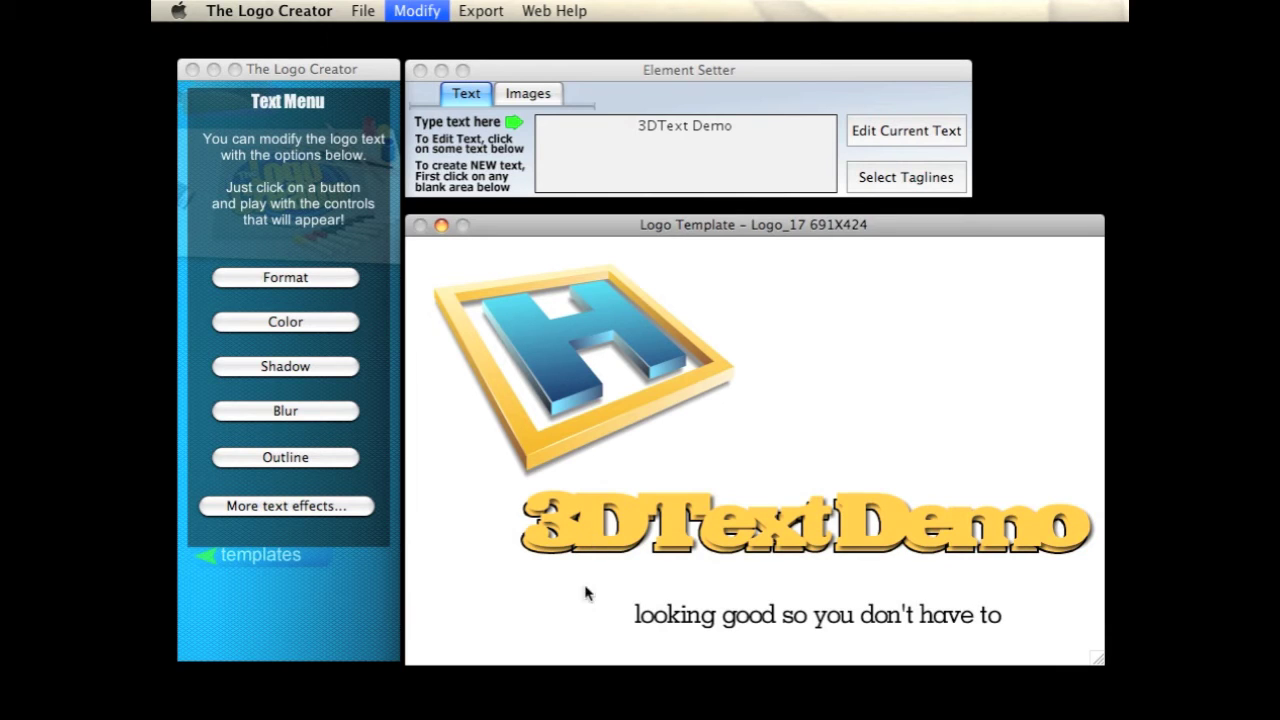
left_click(606, 550)
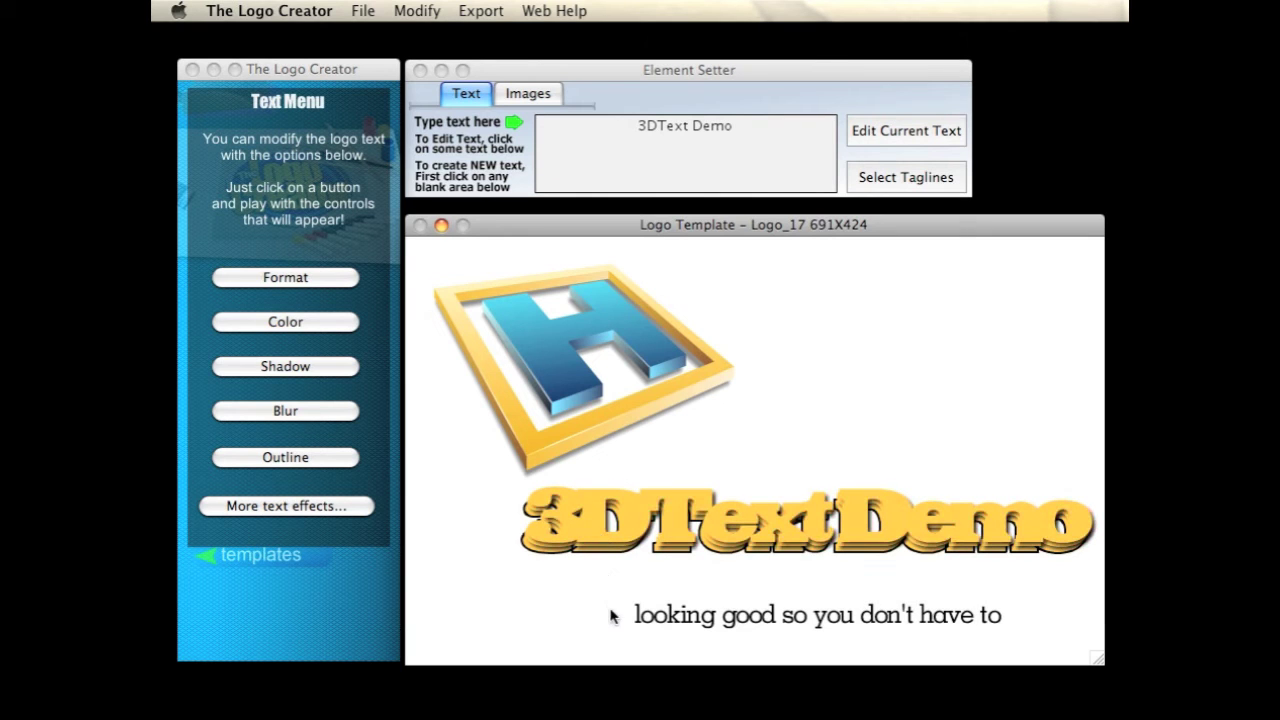
key("super+e")
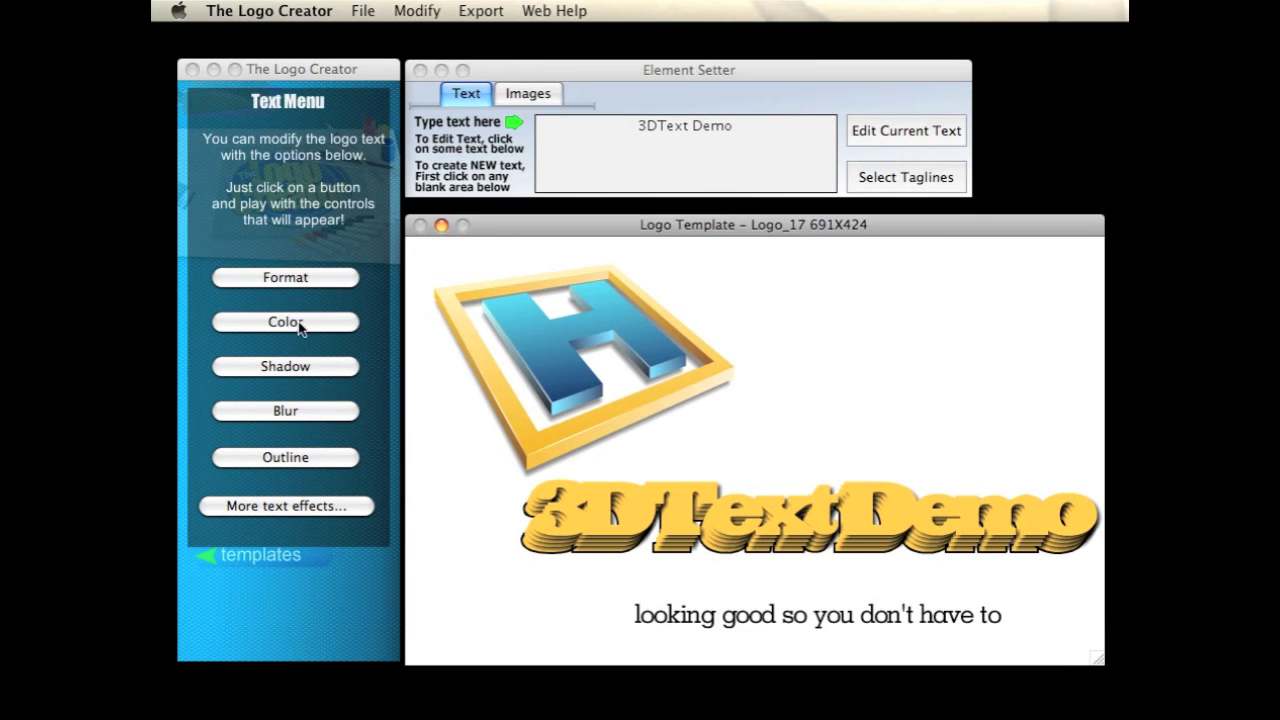
Try pink-red, khaki and yellow solid fills on the title.
left_click(298, 325)
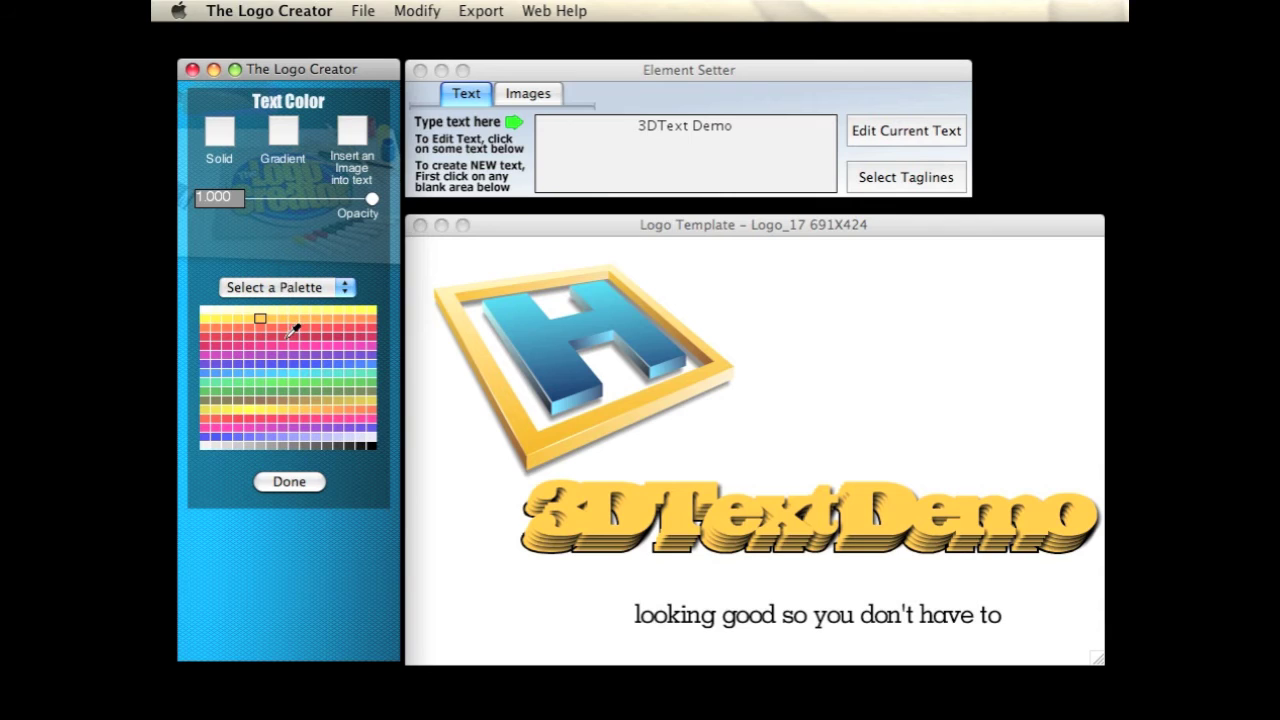
left_click(284, 335)
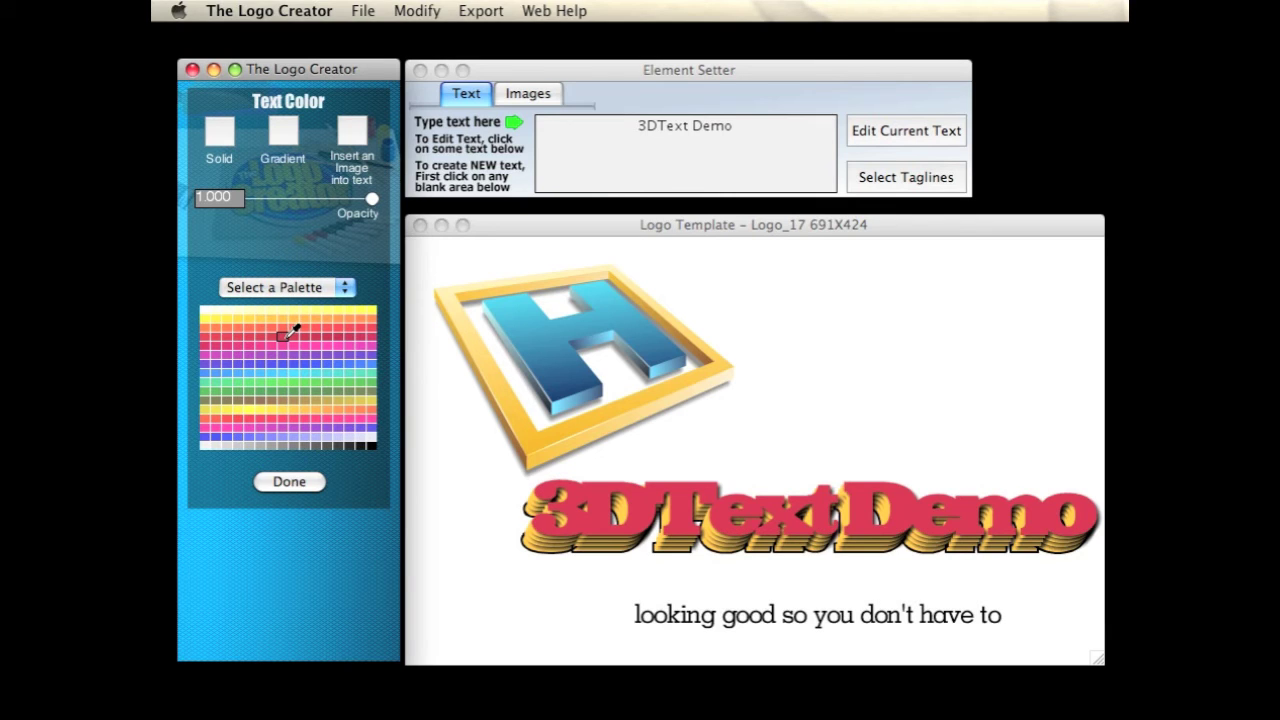
left_click(295, 399)
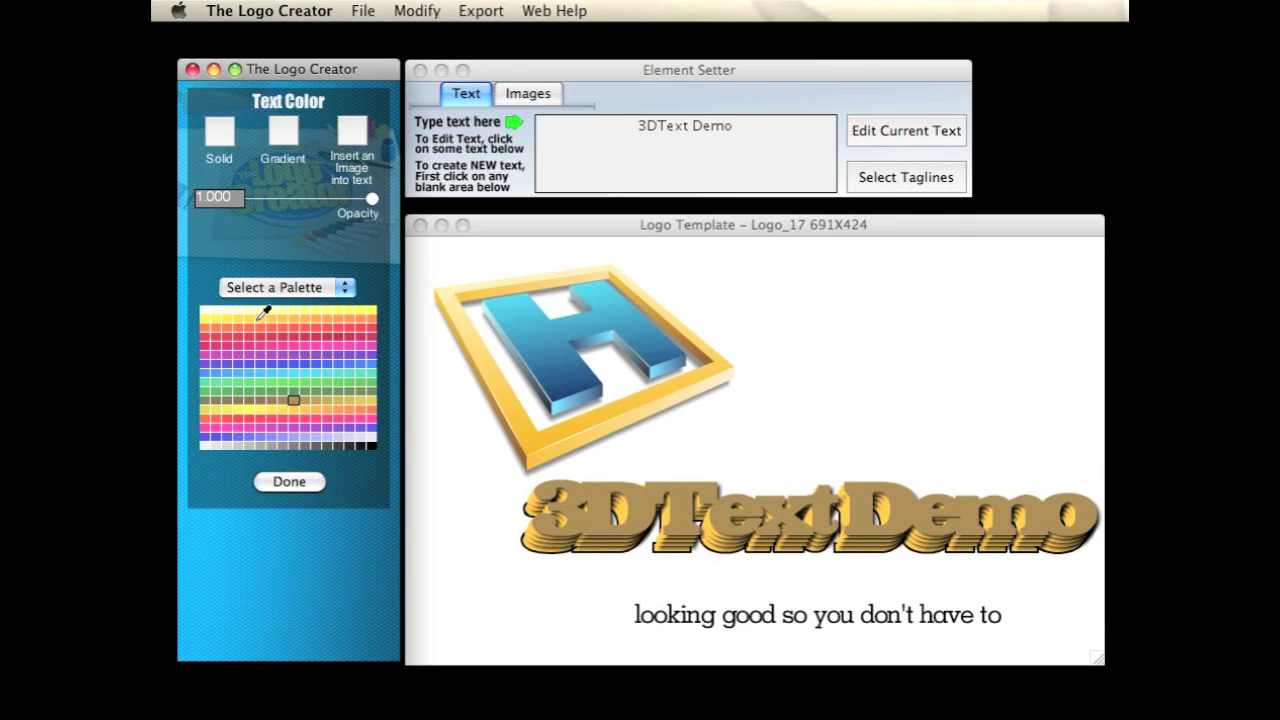
left_click(260, 318)
Switch the title to a gradient fill, khaki start colour and yellow end colour.
left_click(285, 132)
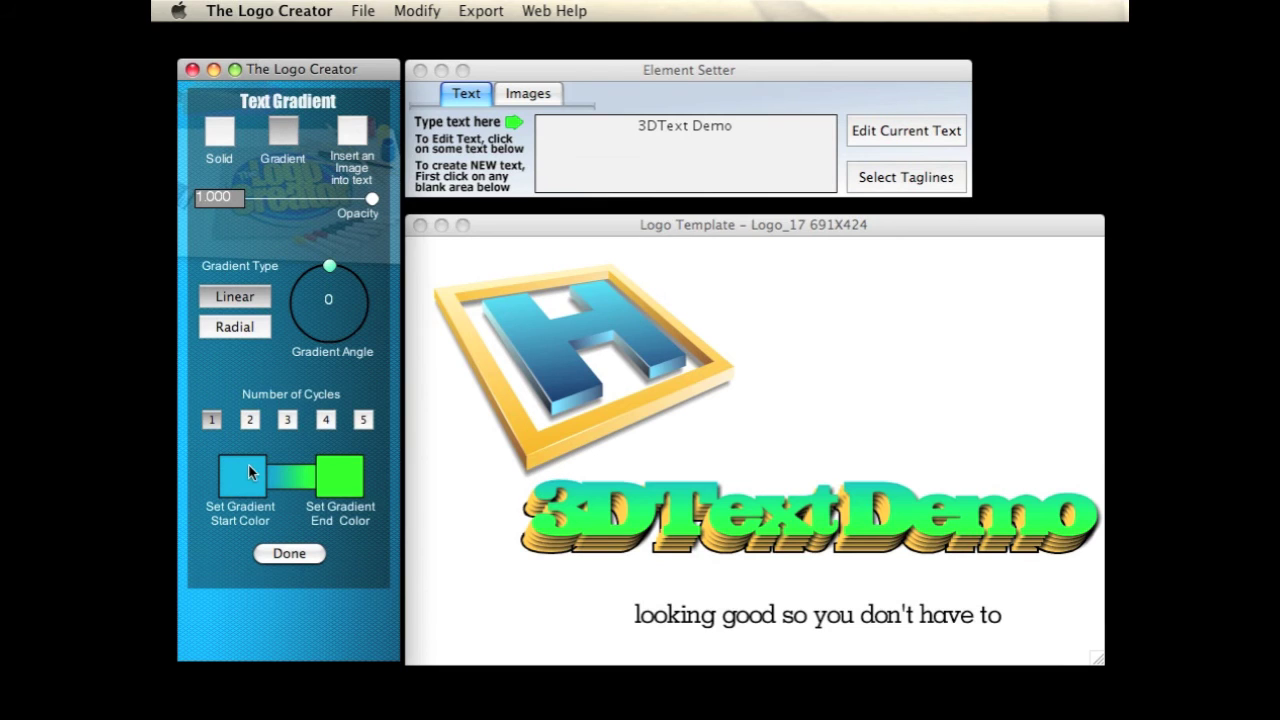
left_click(248, 472)
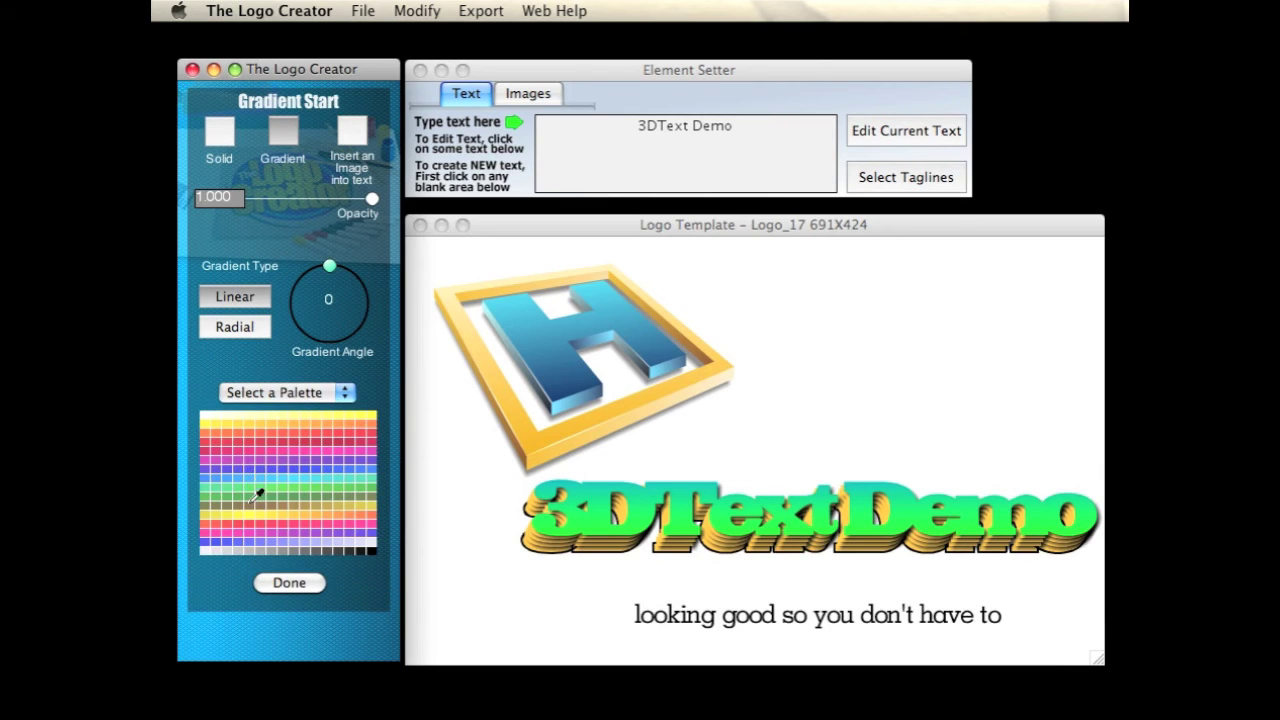
left_click(242, 505)
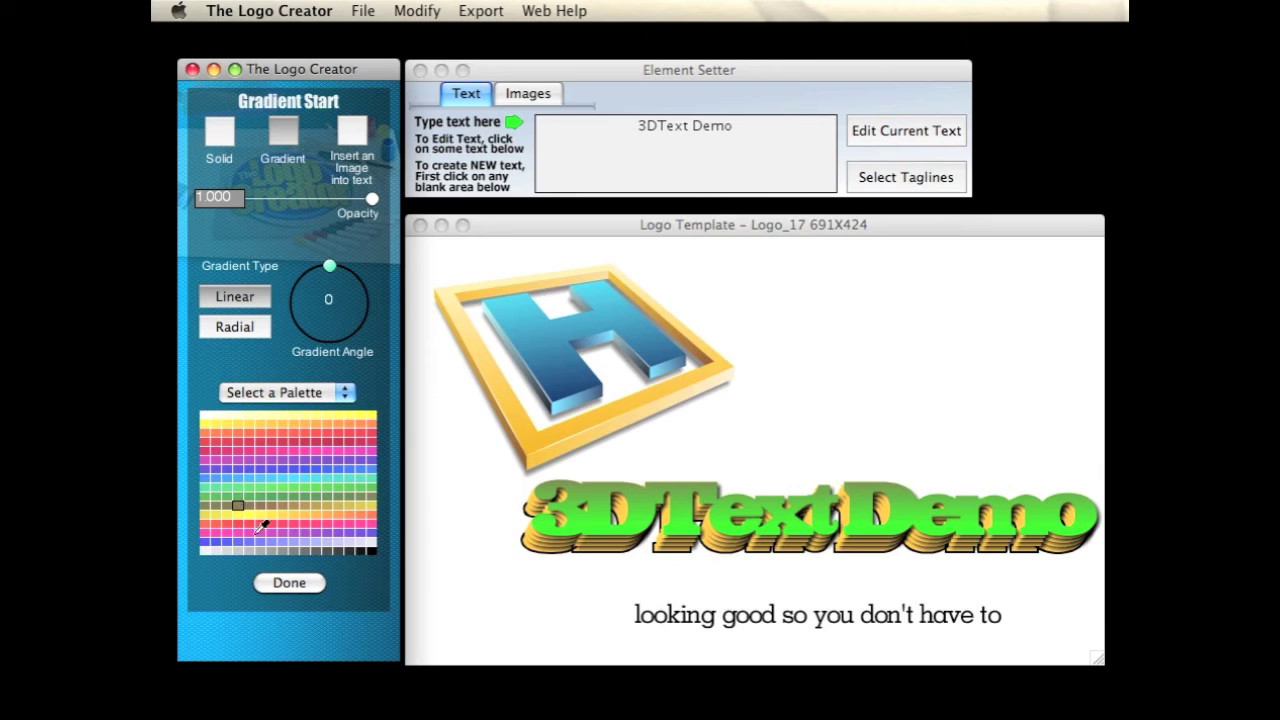
left_click(268, 583)
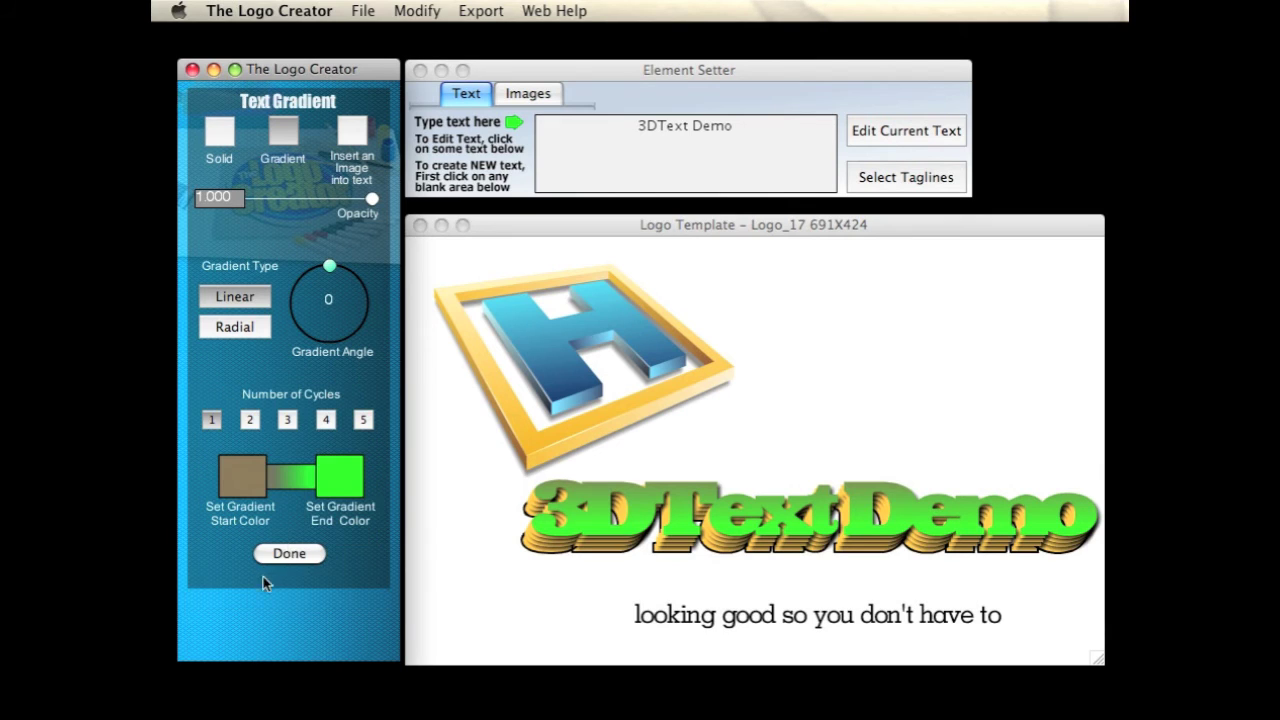
left_click(336, 489)
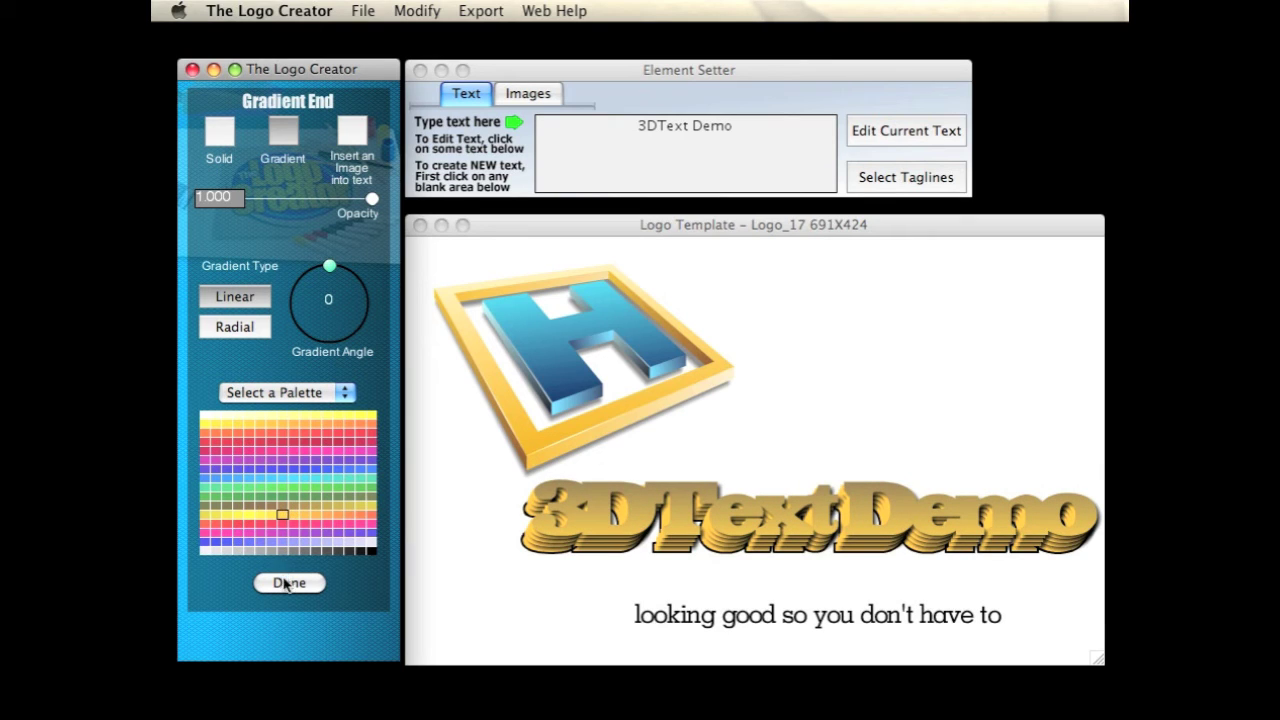
left_click(283, 580)
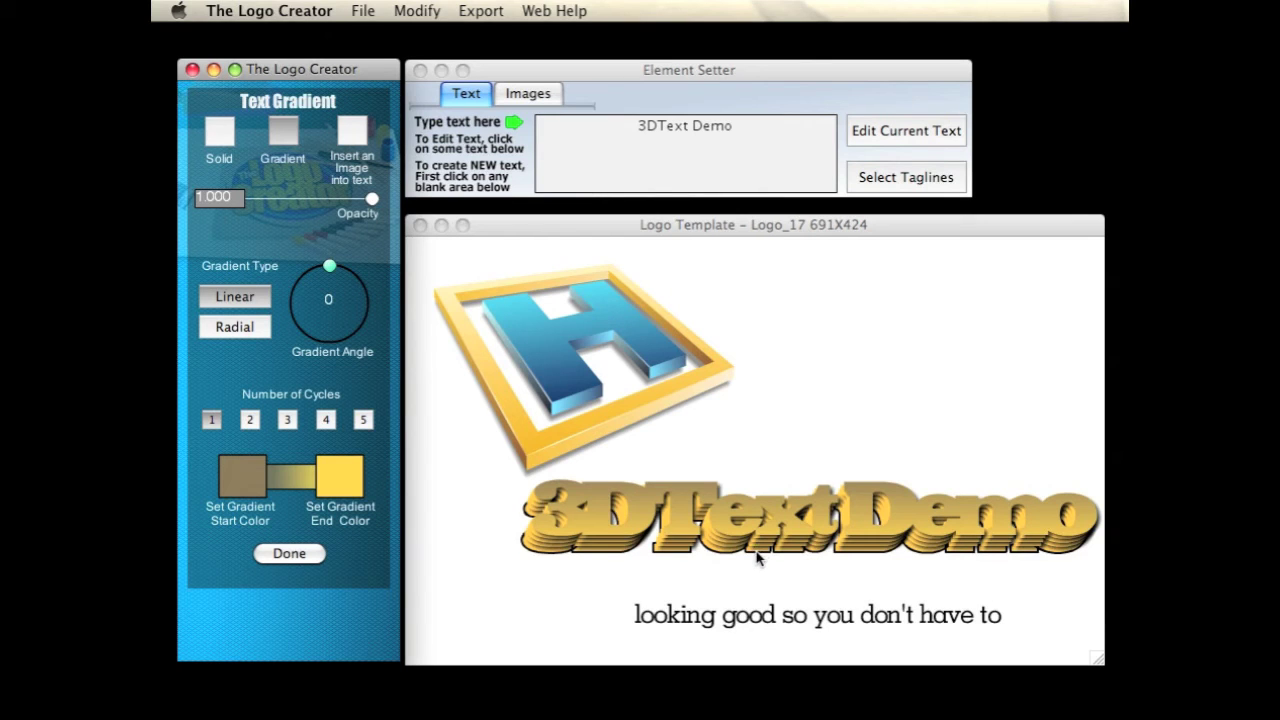
Remove the red colouring from the second title layer so both layers stay gold.
left_click(577, 522)
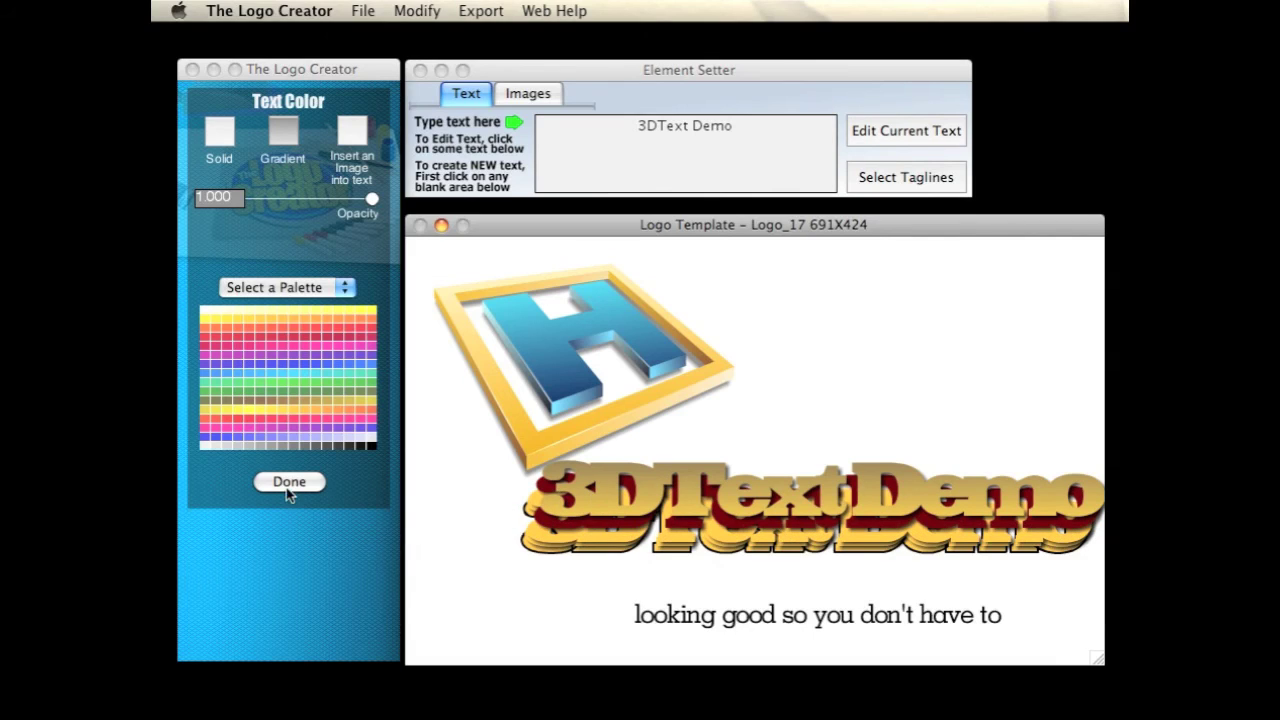
left_click(607, 505)
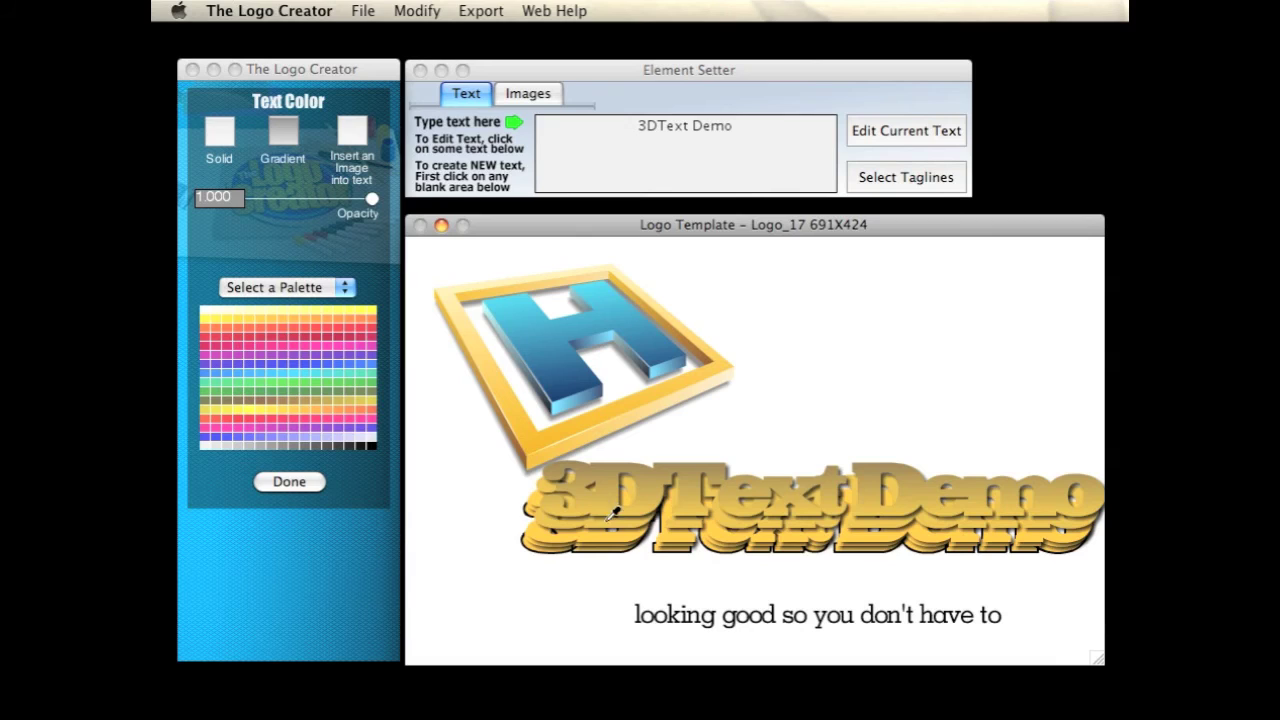
left_click(268, 482)
left_click(543, 537)
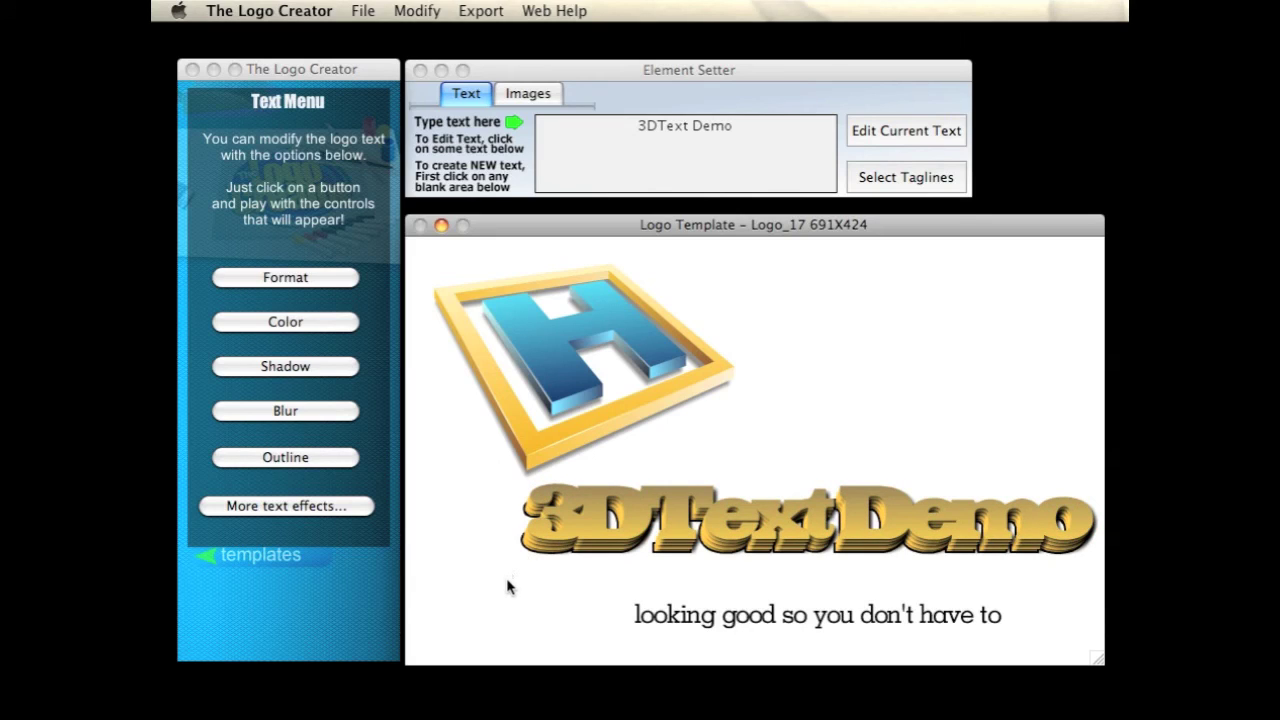
Drag the tagline up beneath the right side of the 3DText Demo title.
left_click(535, 442)
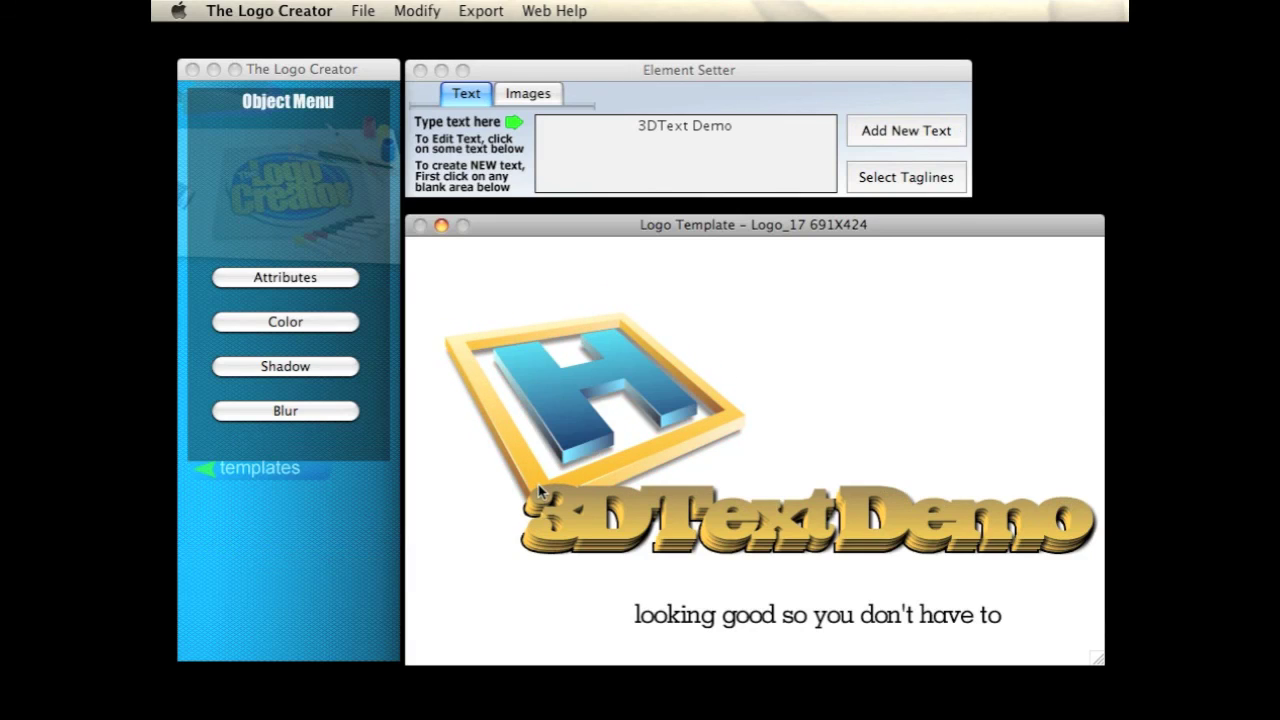
left_click(690, 616)
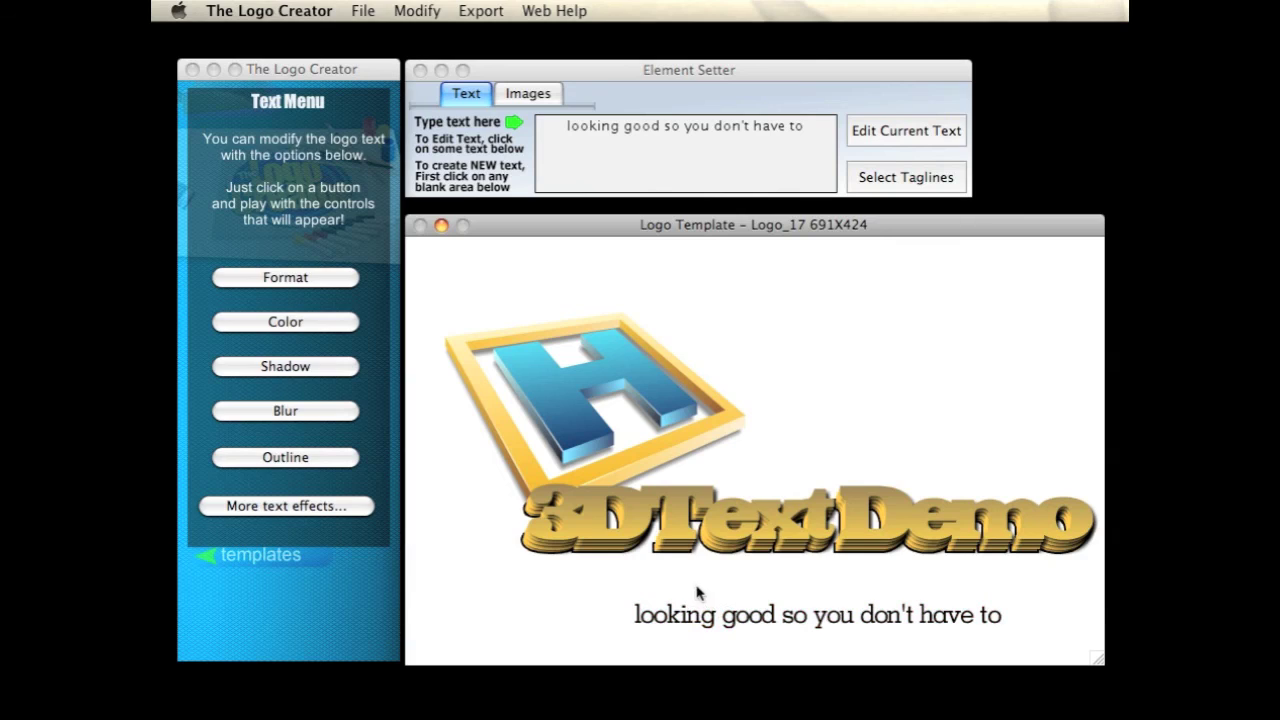
left_click(698, 592)
left_click_drag(706, 626, 775, 582)
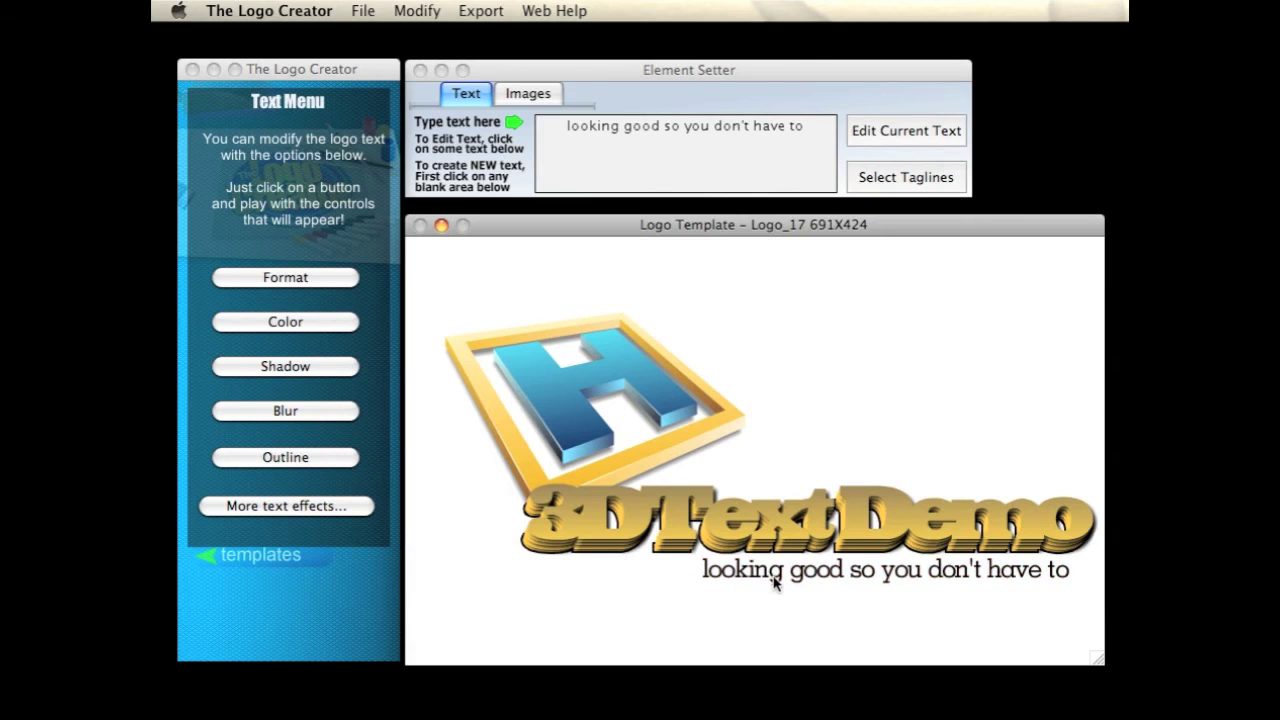
left_click(682, 606)
Set the canvas background colour to the dark grey swatch.
left_click(280, 430)
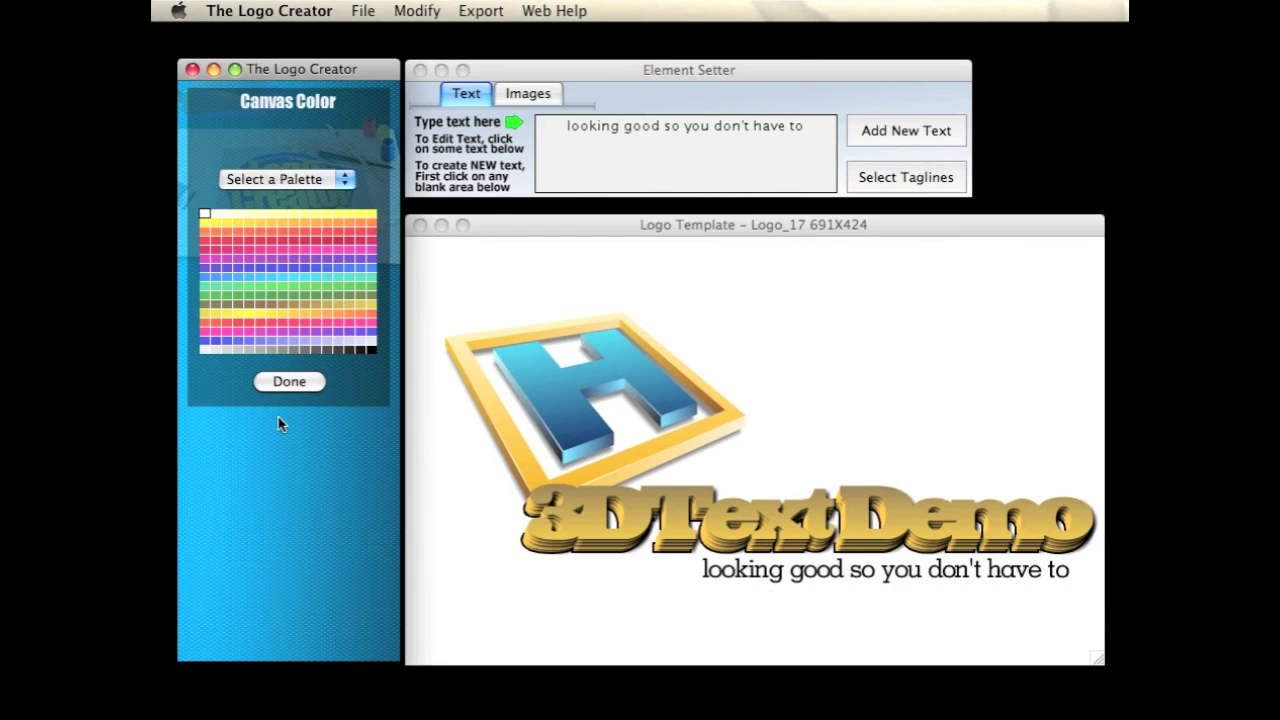
left_click(341, 349)
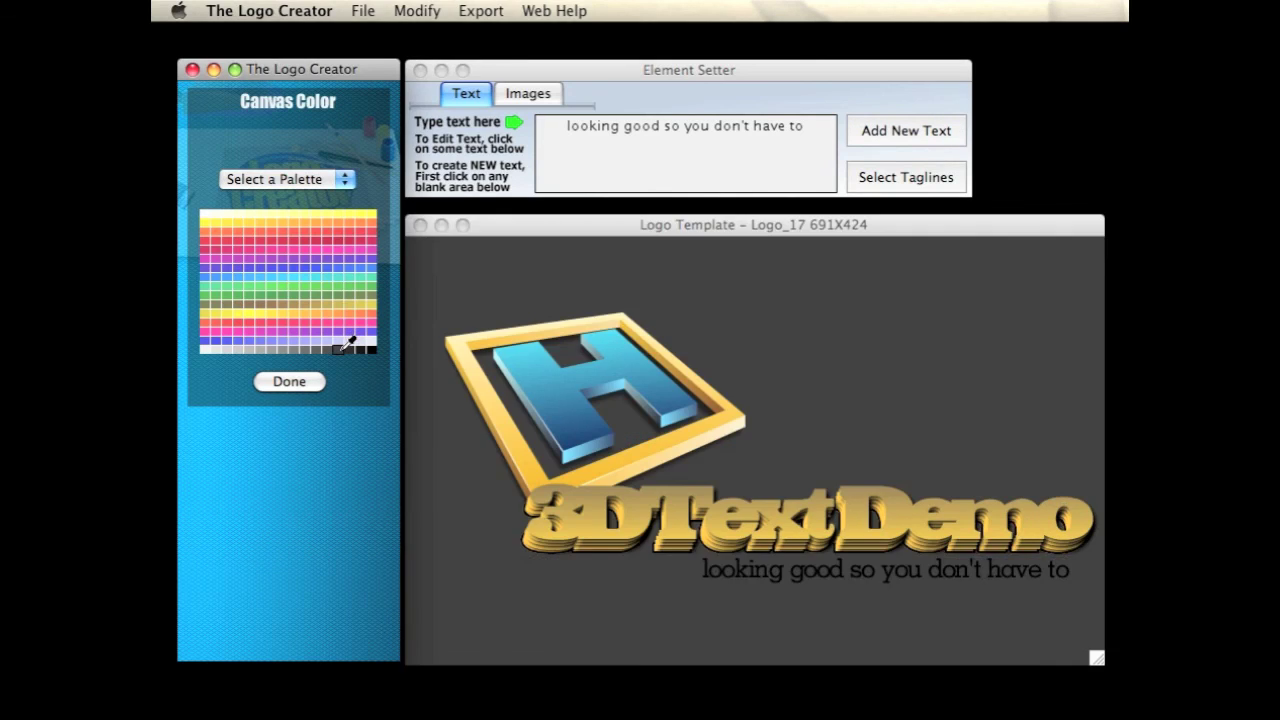
left_click(311, 380)
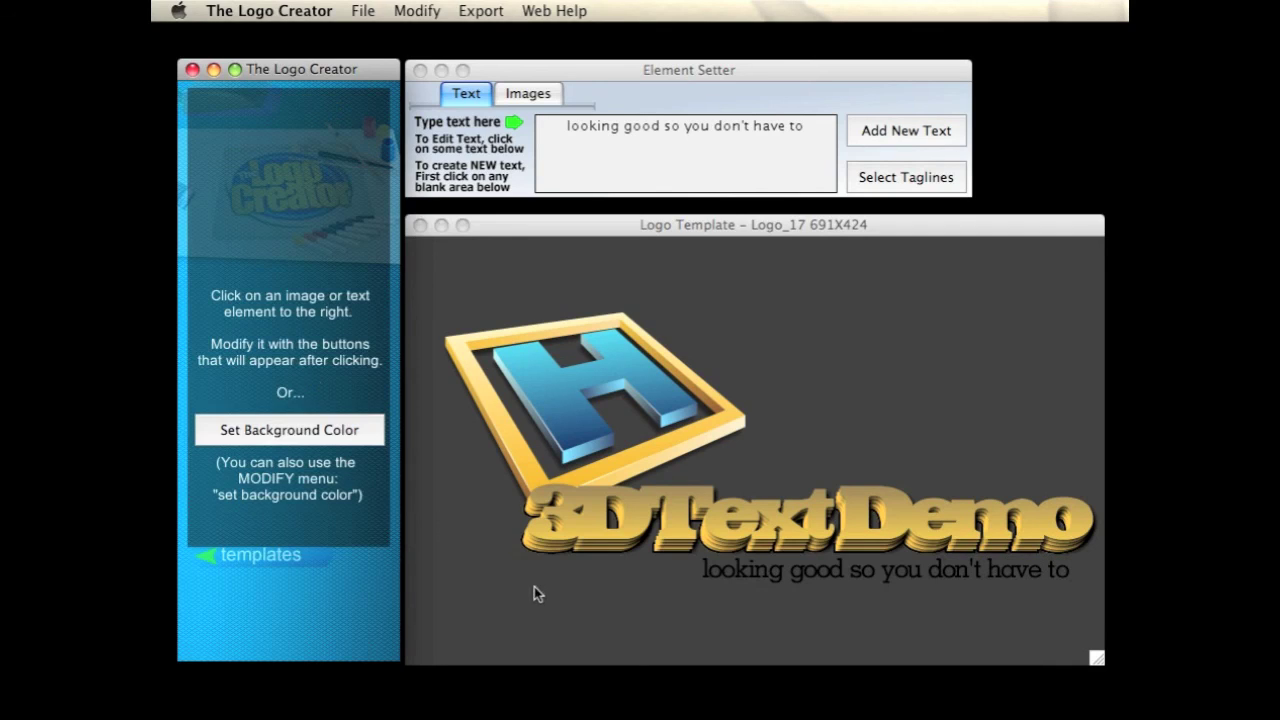